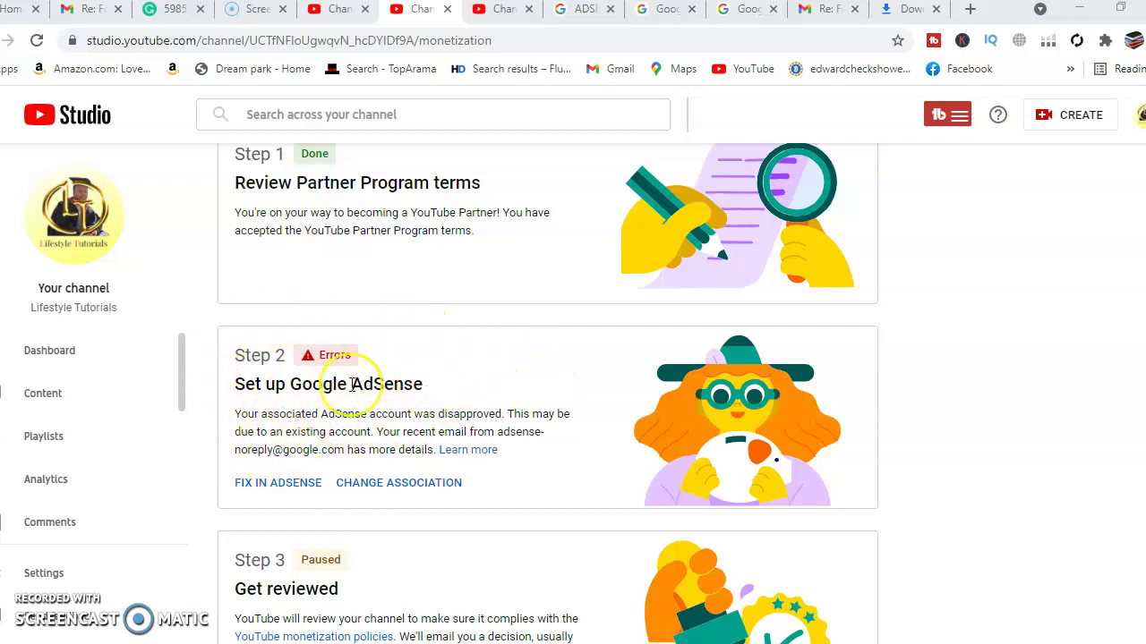
Step: Show the YouTube Studio channel Dashboard with 1,942 subscribers and 27.0K views over 28 days
{"action": "left_click", "coordinate": [327, 11]}
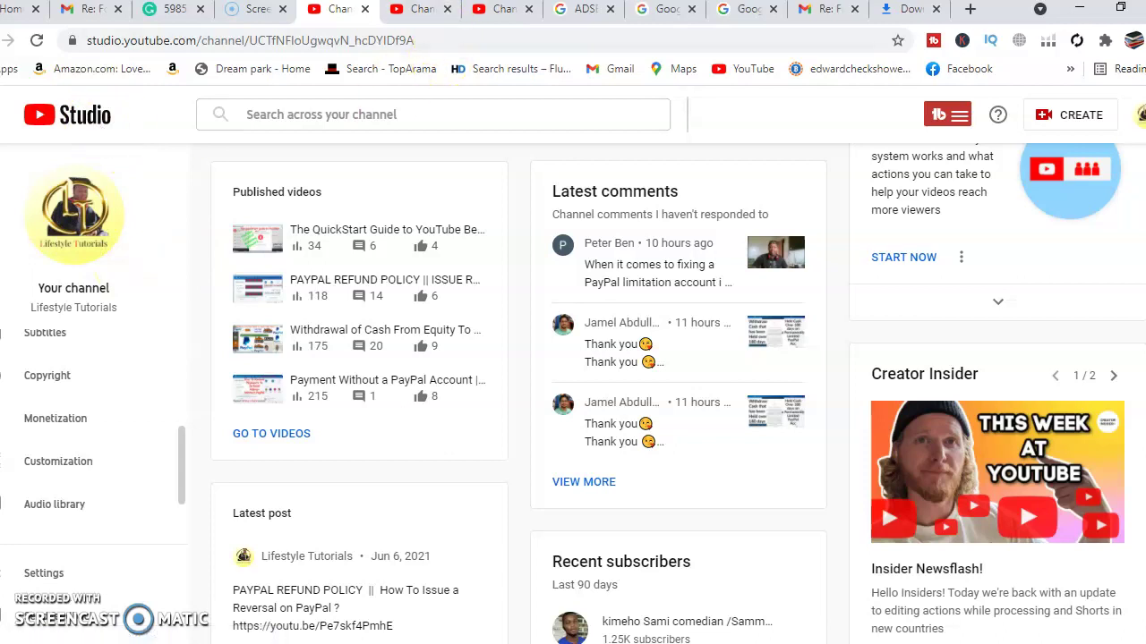
{"action": "left_click", "coordinate": [434, 10]}
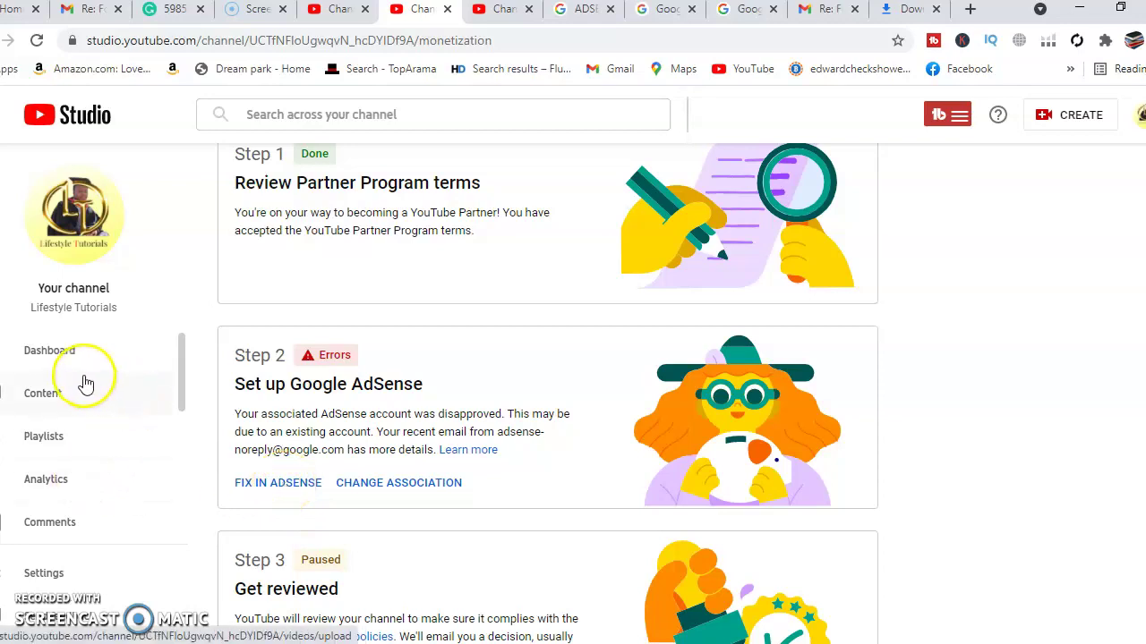
{"action": "left_click", "coordinate": [64, 358]}
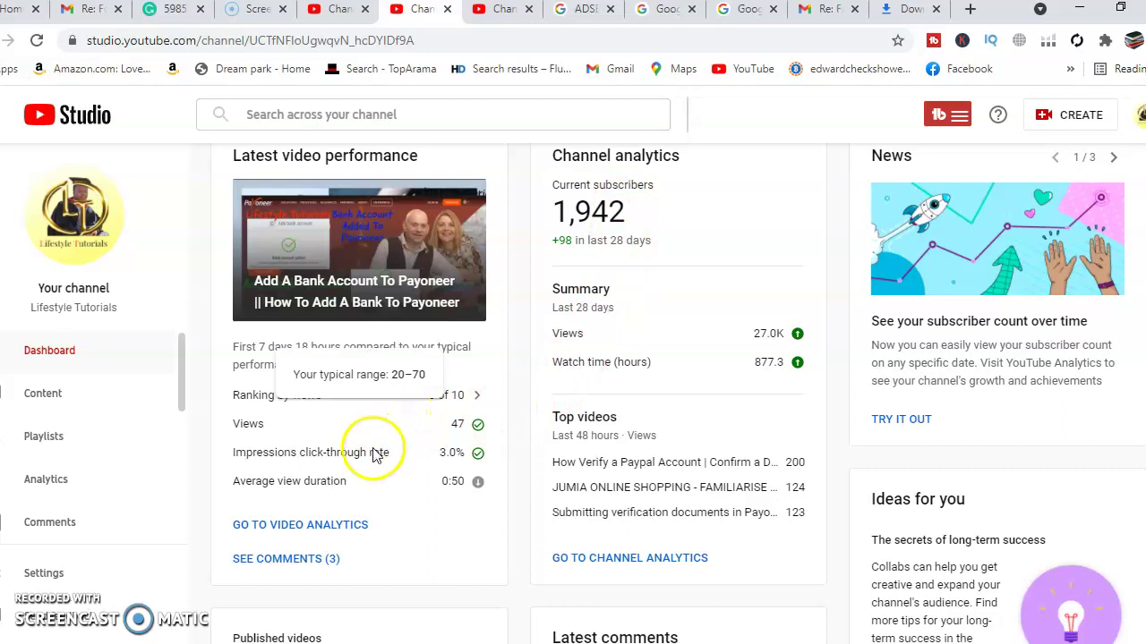
{"action": "scroll", "coordinate": [378, 455], "scroll_direction": "down", "scroll_amount": 2}
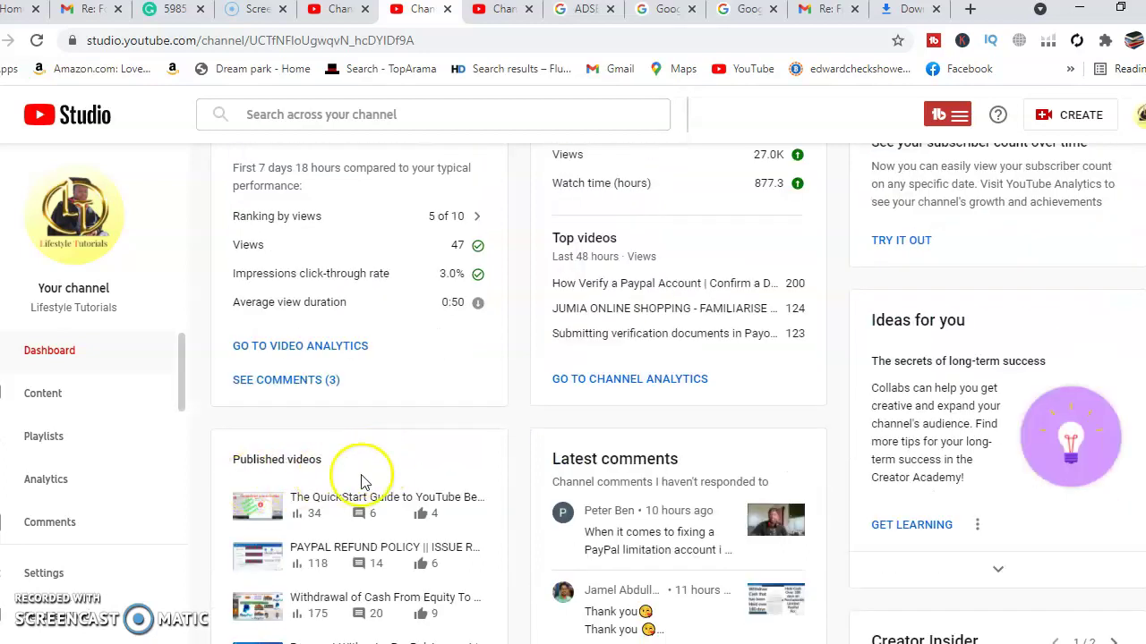
{"action": "scroll", "coordinate": [499, 471], "scroll_direction": "down", "scroll_amount": 2}
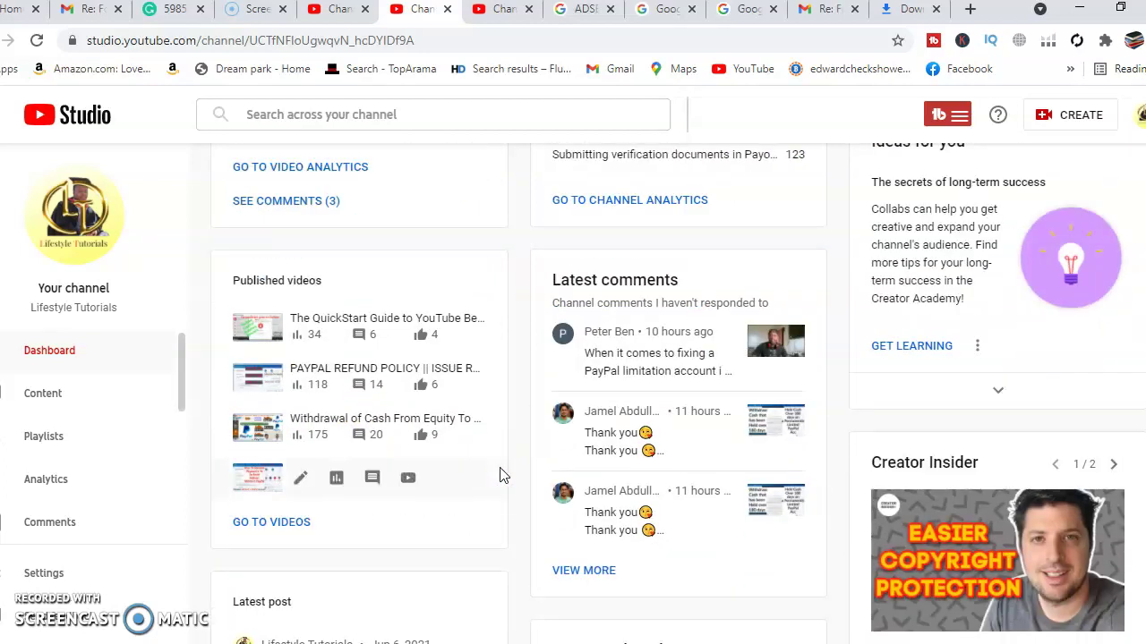
{"action": "scroll", "coordinate": [499, 475], "scroll_direction": "down", "scroll_amount": 3}
{"action": "scroll", "coordinate": [500, 475], "scroll_direction": "up", "scroll_amount": 7}
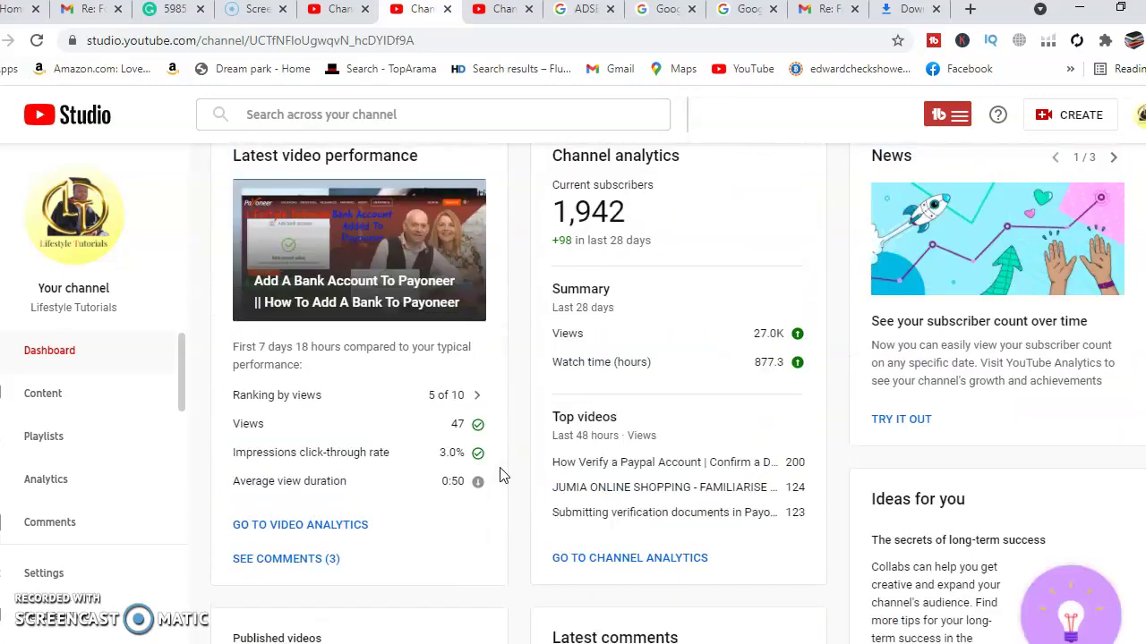
{"action": "scroll", "coordinate": [499, 474], "scroll_direction": "up", "scroll_amount": 1}
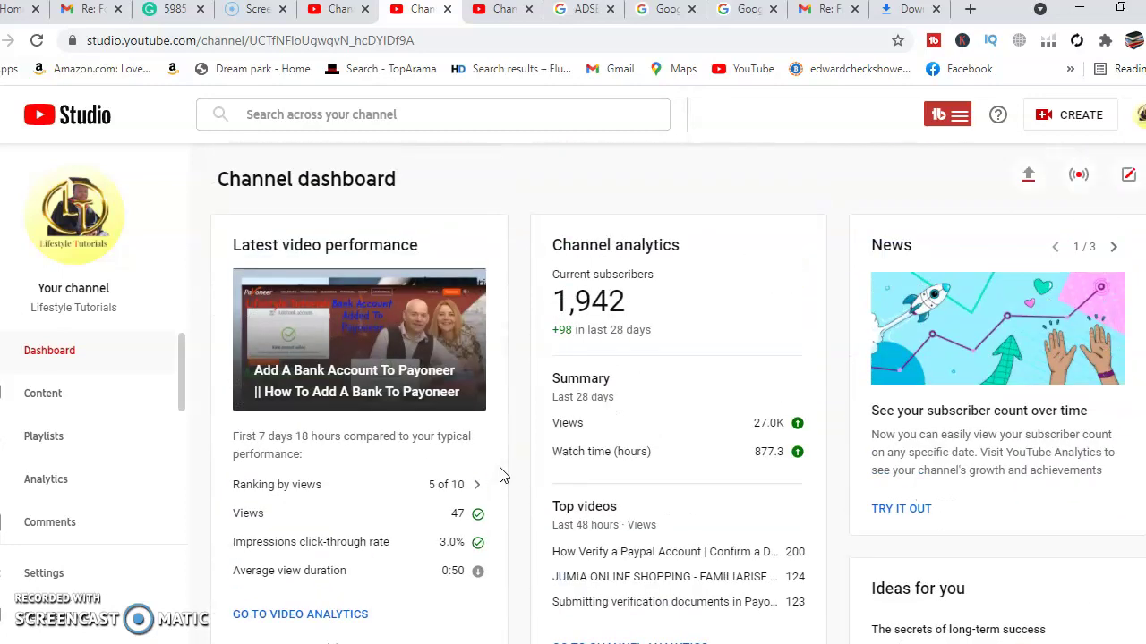
{"action": "left_click", "coordinate": [501, 14]}
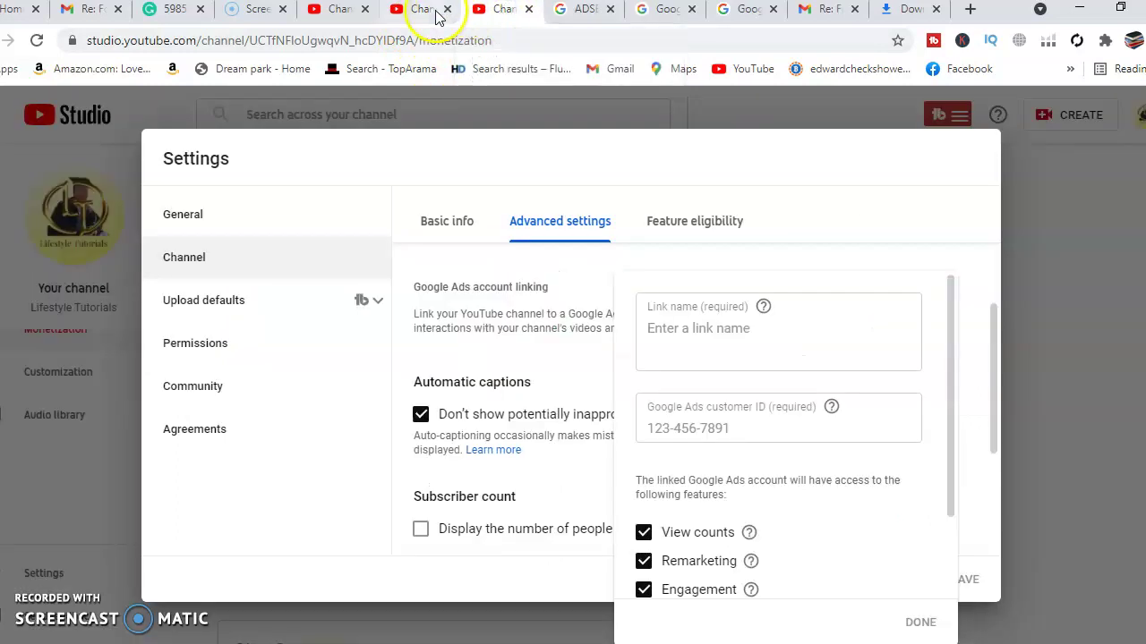
{"action": "left_click", "coordinate": [320, 16]}
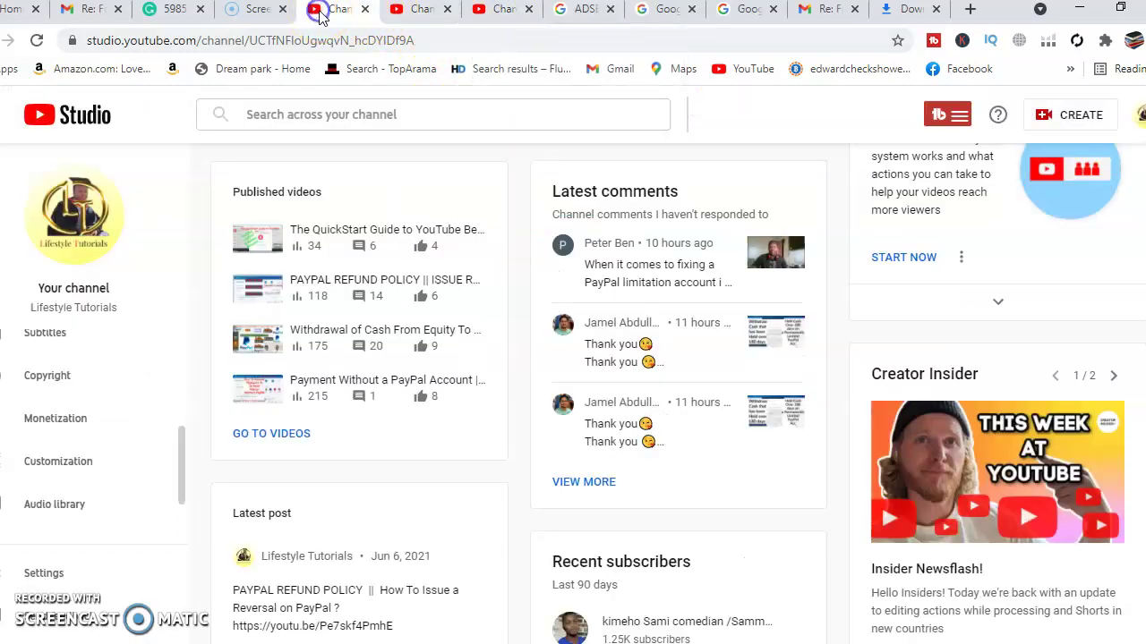
{"action": "left_click", "coordinate": [431, 13]}
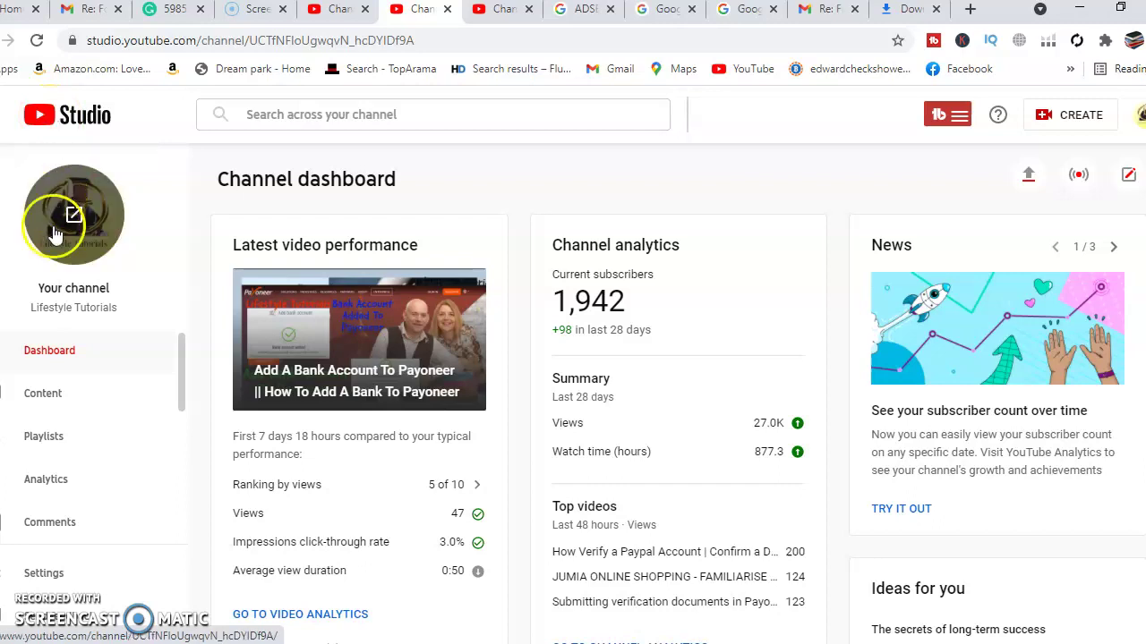
Step: Open the Monetization page and review Step 2, Set up Google AdSense, flagged with errors
{"action": "scroll", "coordinate": [76, 363], "scroll_direction": "down", "scroll_amount": 4}
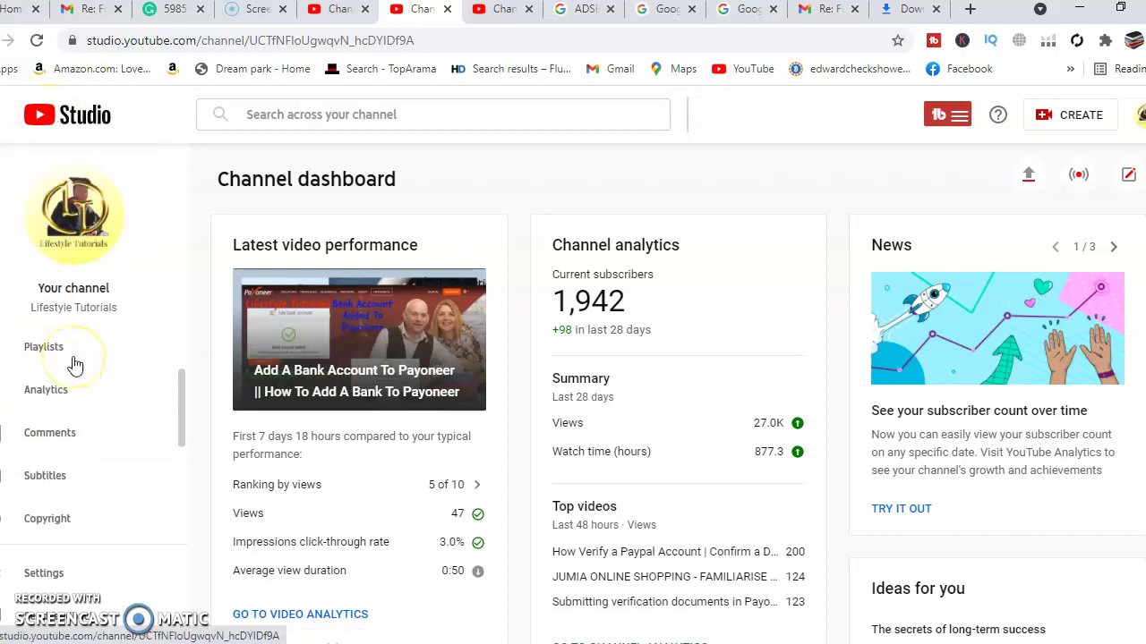
{"action": "left_click", "coordinate": [89, 480]}
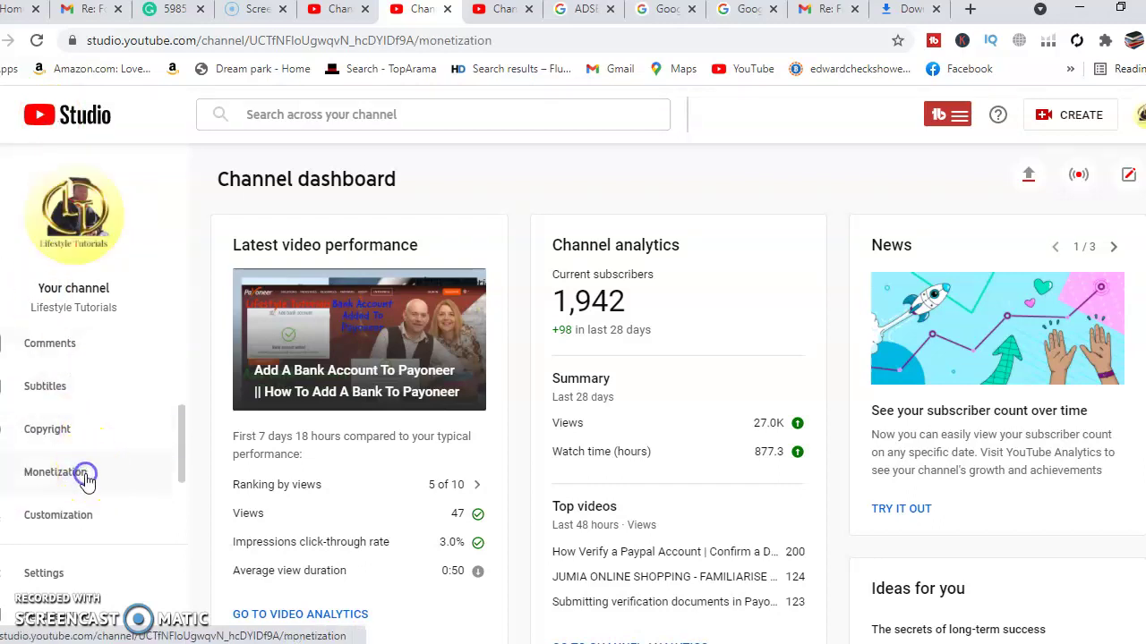
{"action": "left_click", "coordinate": [111, 479]}
{"action": "left_click", "coordinate": [285, 287]}
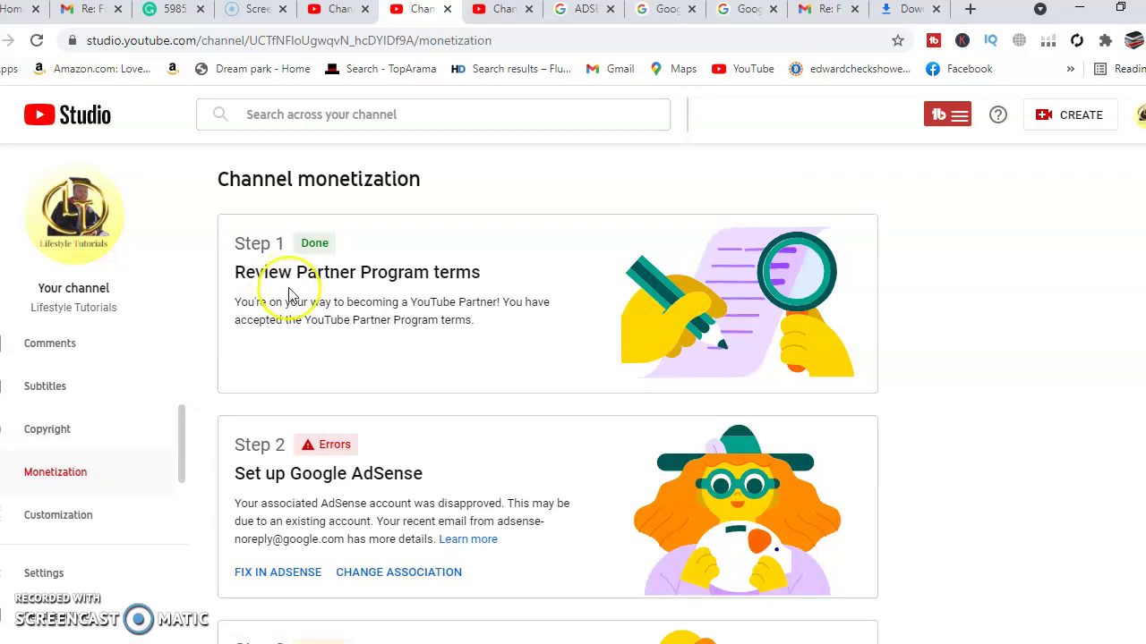
{"action": "scroll", "coordinate": [320, 310], "scroll_direction": "down", "scroll_amount": 1}
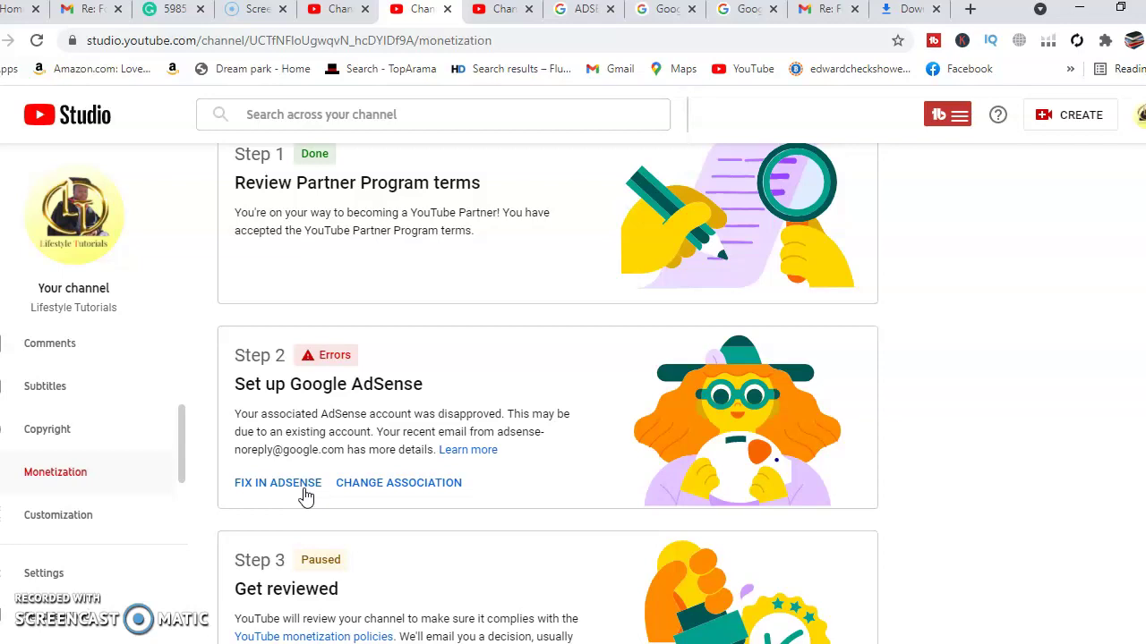
Step: Return to Monetization, then open Settings on General showing default currency EUR — Euro
{"action": "scroll", "coordinate": [305, 452], "scroll_direction": "down", "scroll_amount": 1}
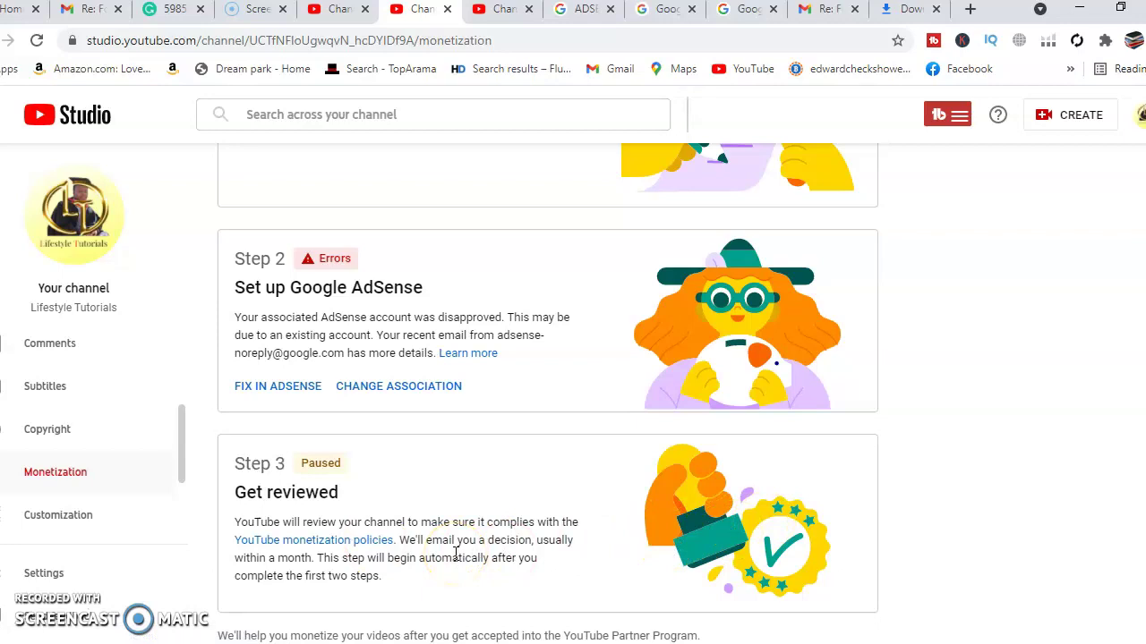
{"action": "scroll", "coordinate": [455, 553], "scroll_direction": "up", "scroll_amount": 2}
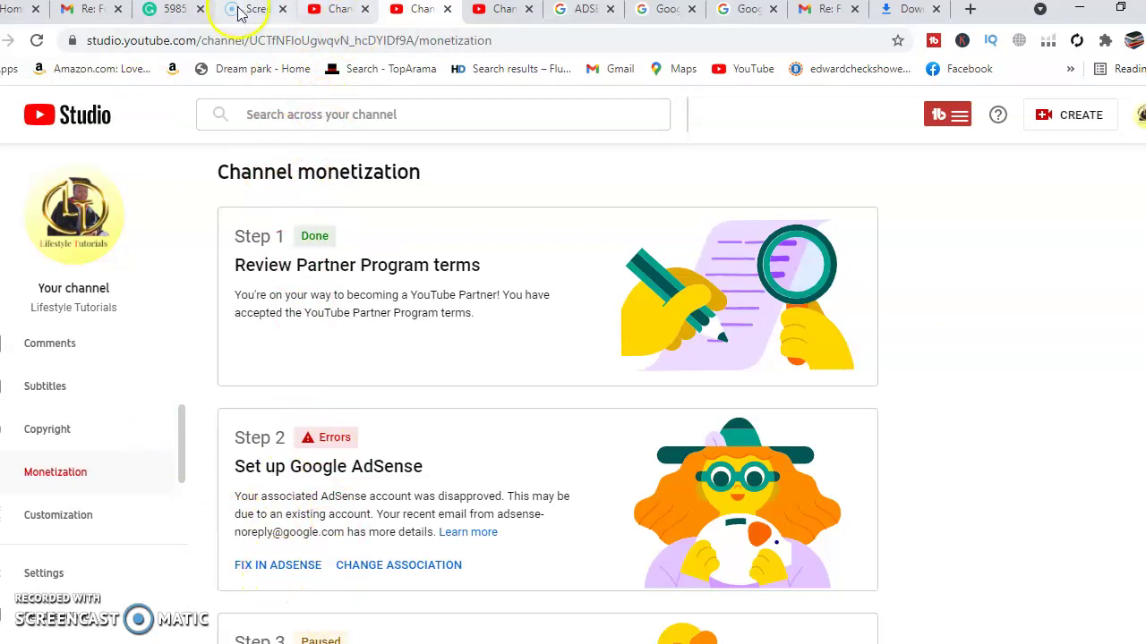
{"action": "left_click", "coordinate": [333, 9]}
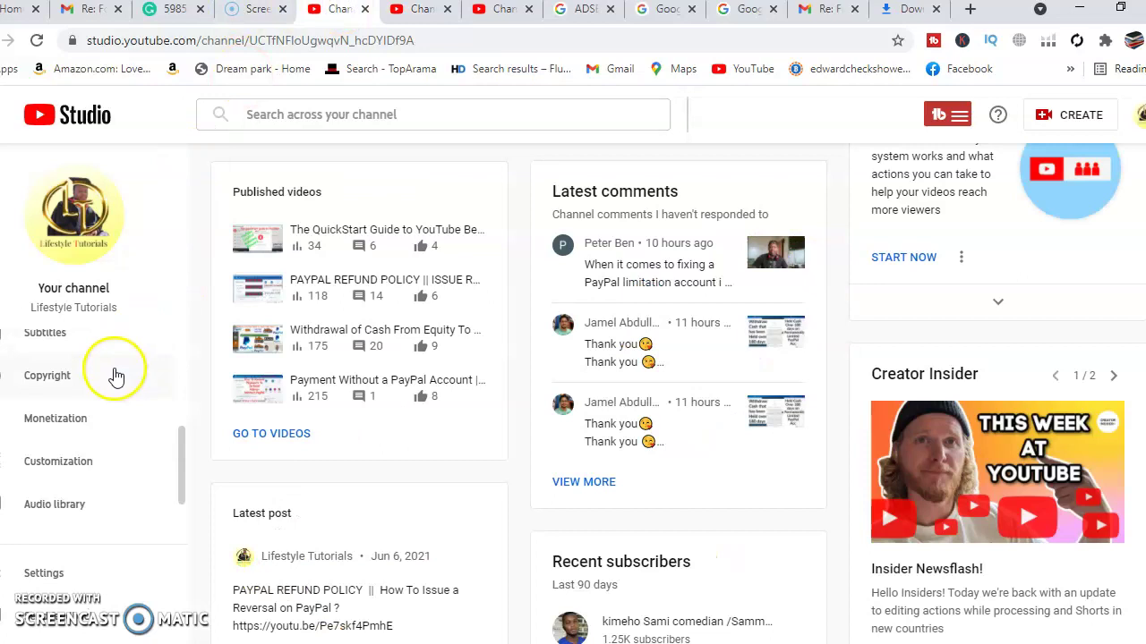
{"action": "scroll", "coordinate": [89, 403], "scroll_direction": "down", "scroll_amount": 1}
{"action": "scroll", "coordinate": [71, 447], "scroll_direction": "up", "scroll_amount": 1}
{"action": "scroll", "coordinate": [73, 450], "scroll_direction": "up", "scroll_amount": 2}
{"action": "scroll", "coordinate": [74, 451], "scroll_direction": "down", "scroll_amount": 1}
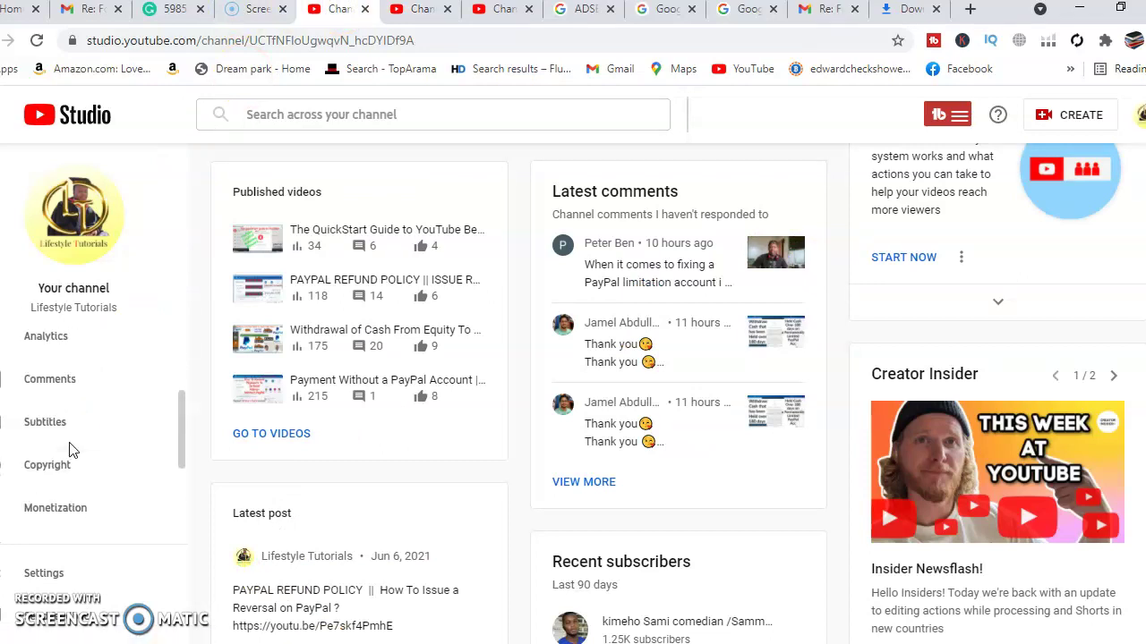
{"action": "left_click", "coordinate": [57, 510]}
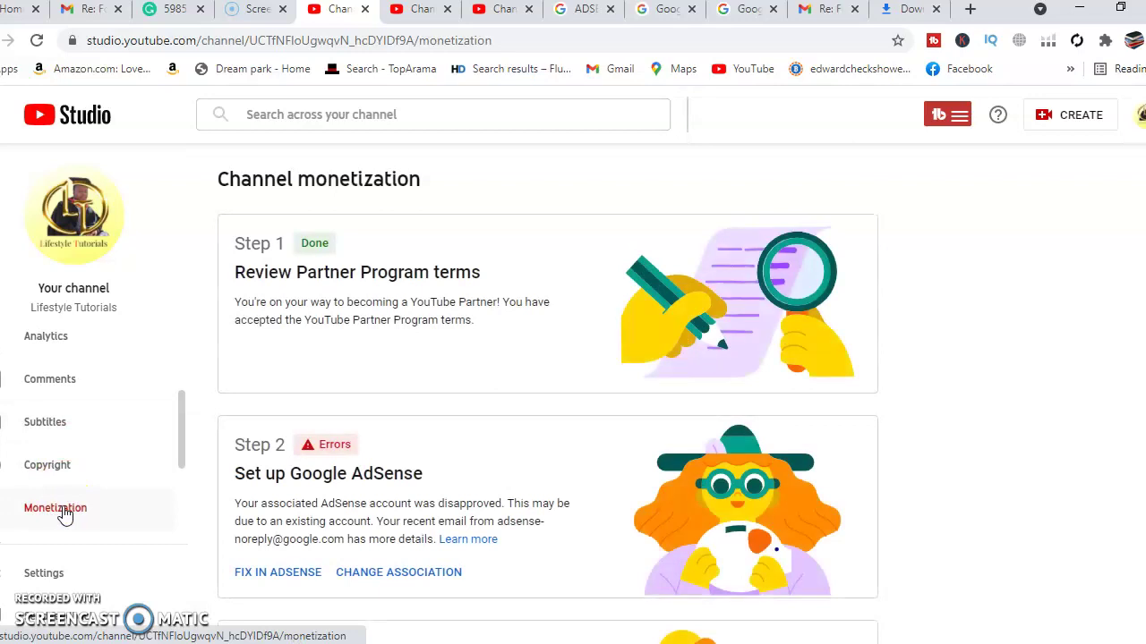
{"action": "scroll", "coordinate": [64, 515], "scroll_direction": "down", "scroll_amount": 2}
{"action": "left_click", "coordinate": [43, 573]}
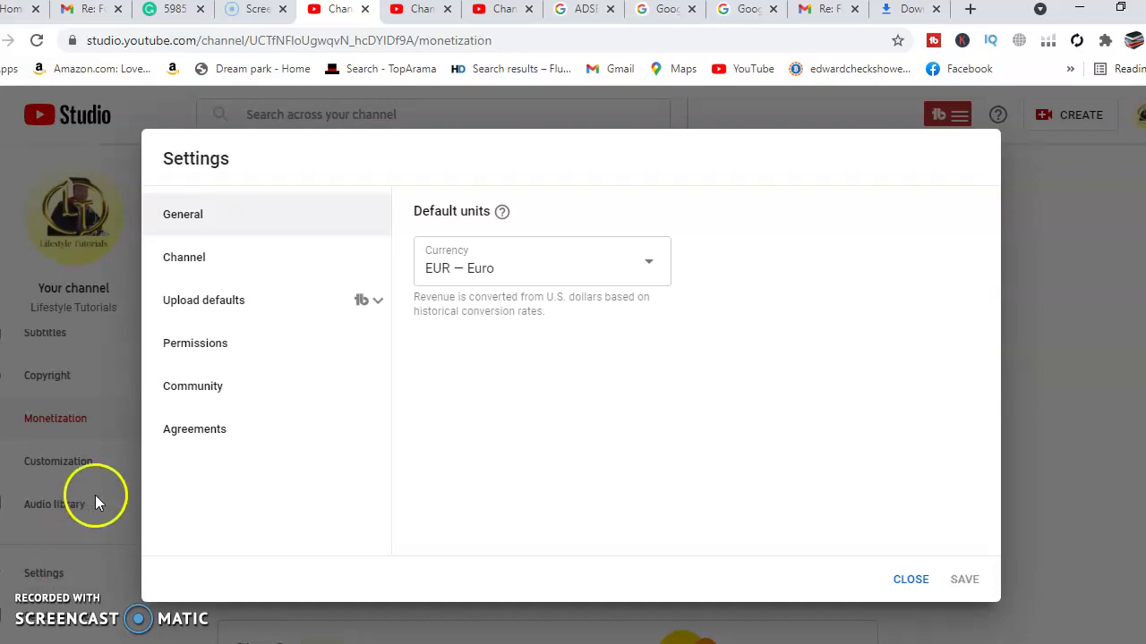
Step: Open the Google Ads account linking form under Channel > Advanced settings, then switch to the AdSense page
{"action": "left_click", "coordinate": [201, 257]}
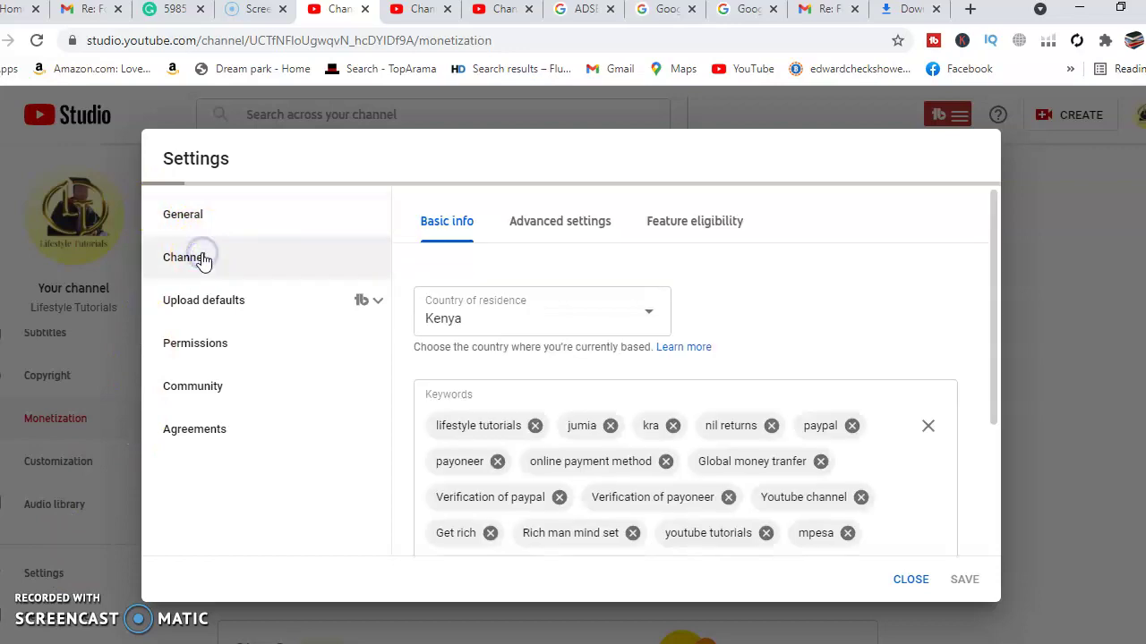
{"action": "left_click", "coordinate": [587, 222]}
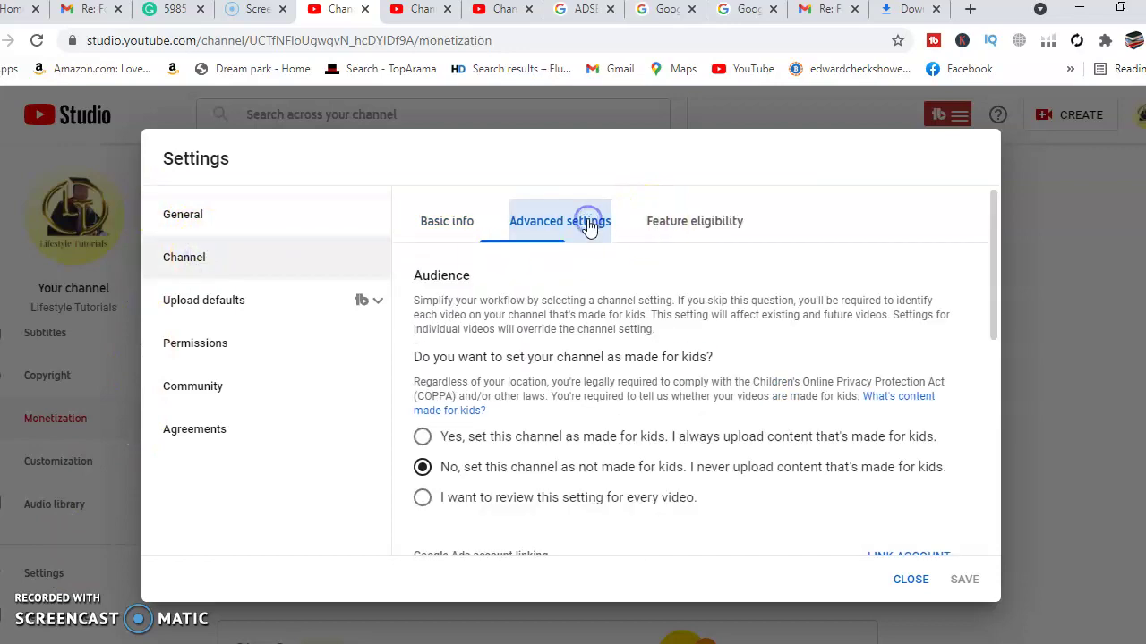
{"action": "scroll", "coordinate": [605, 376], "scroll_direction": "down", "scroll_amount": 3}
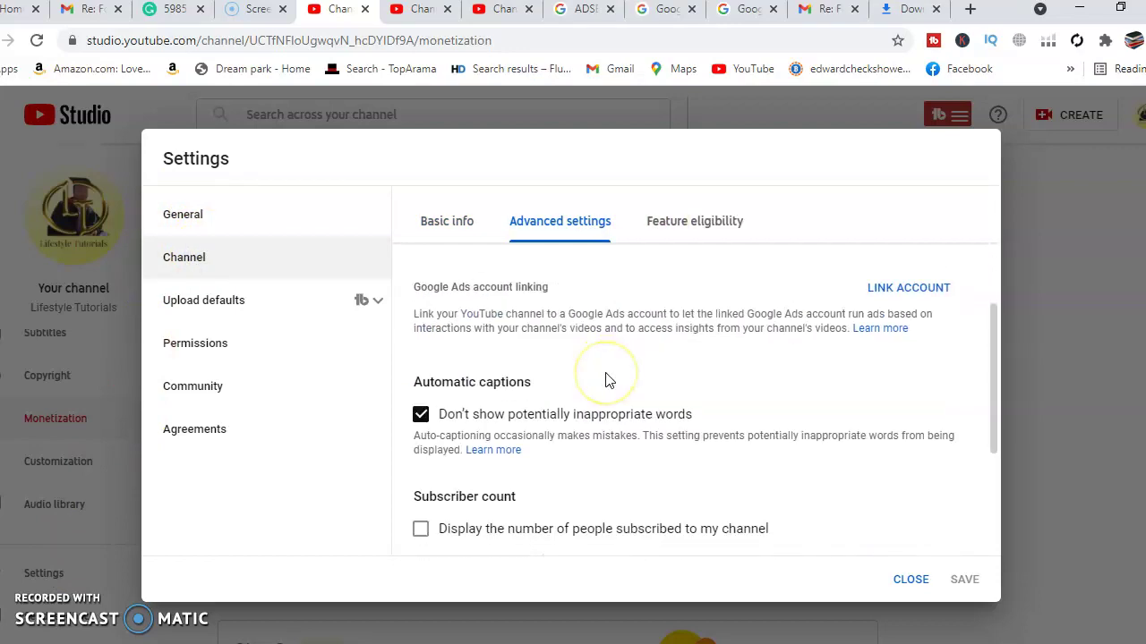
{"action": "scroll", "coordinate": [605, 381], "scroll_direction": "up", "scroll_amount": 1}
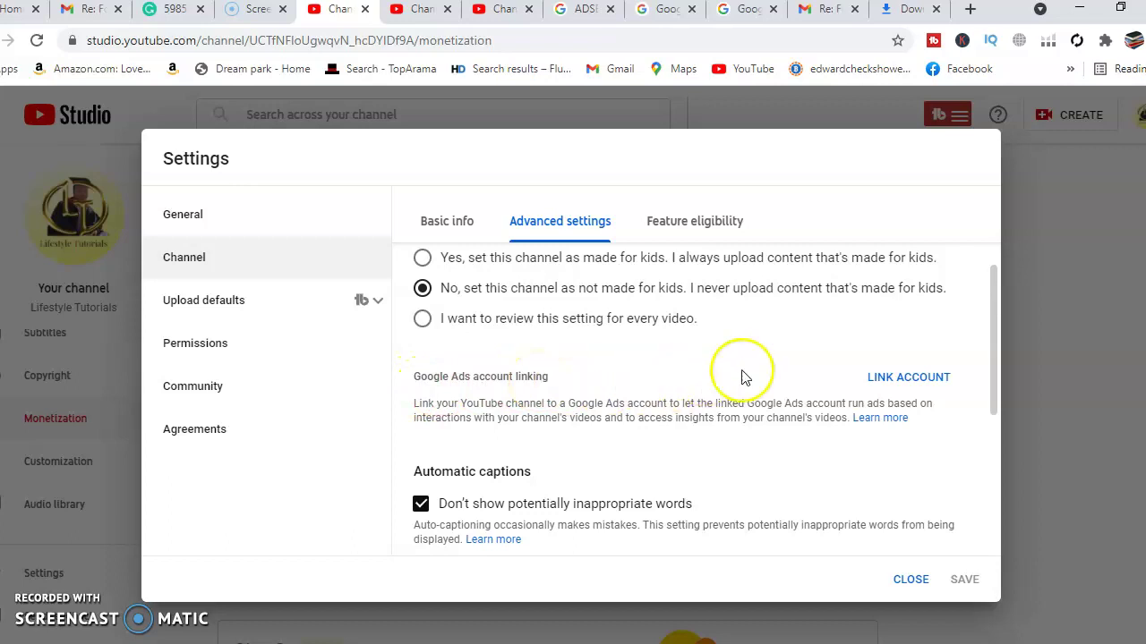
{"action": "left_click", "coordinate": [904, 379]}
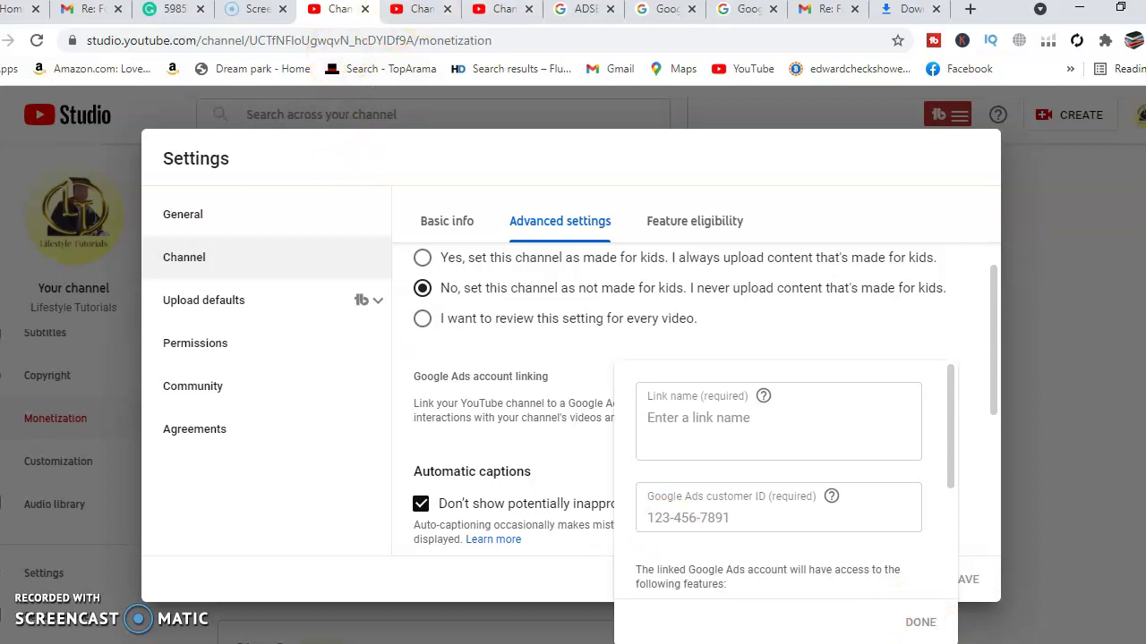
{"action": "left_click", "coordinate": [576, 11]}
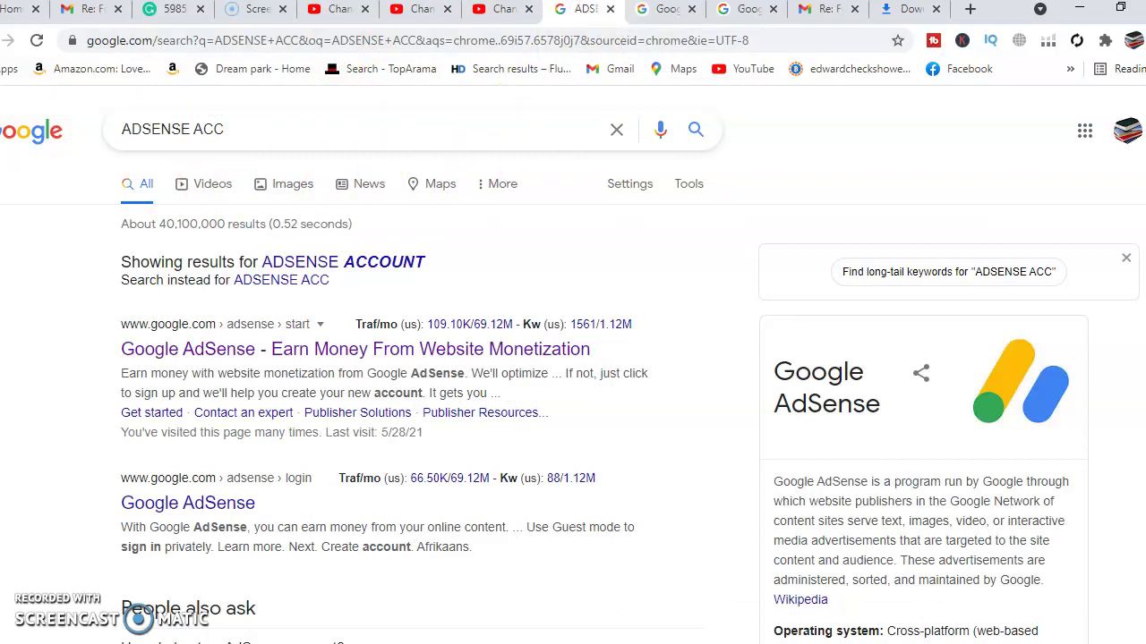
{"action": "left_click", "coordinate": [670, 13]}
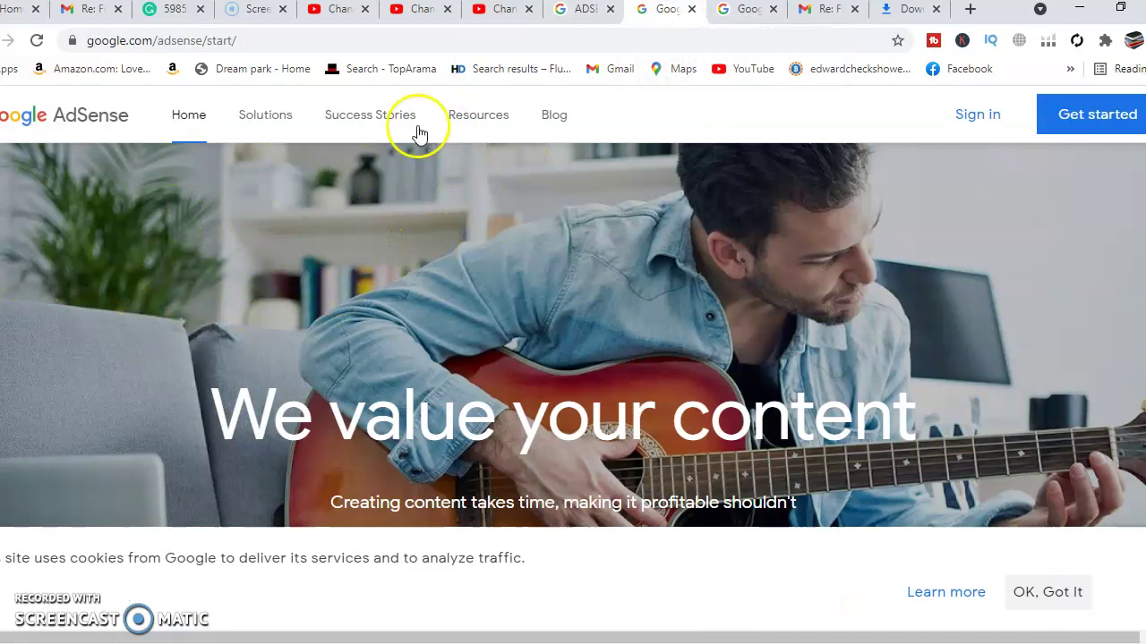
Step: Review the disabled AdSense account notice and the YouTube monetization steps, ending on the AdSense start page
{"action": "left_click", "coordinate": [748, 20]}
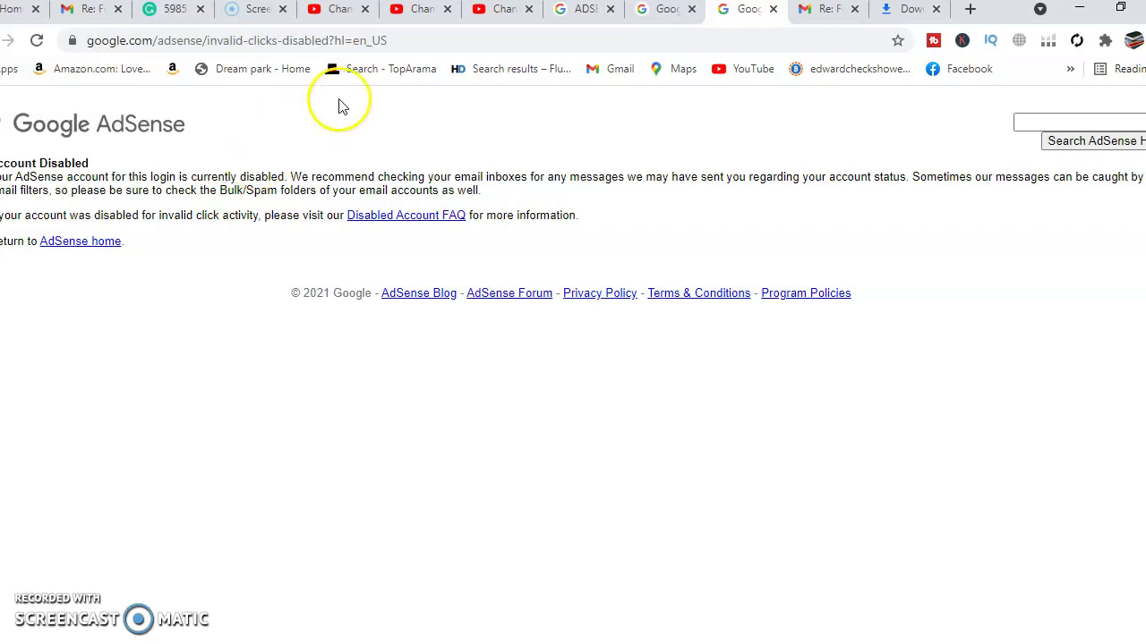
{"action": "left_click", "coordinate": [412, 10]}
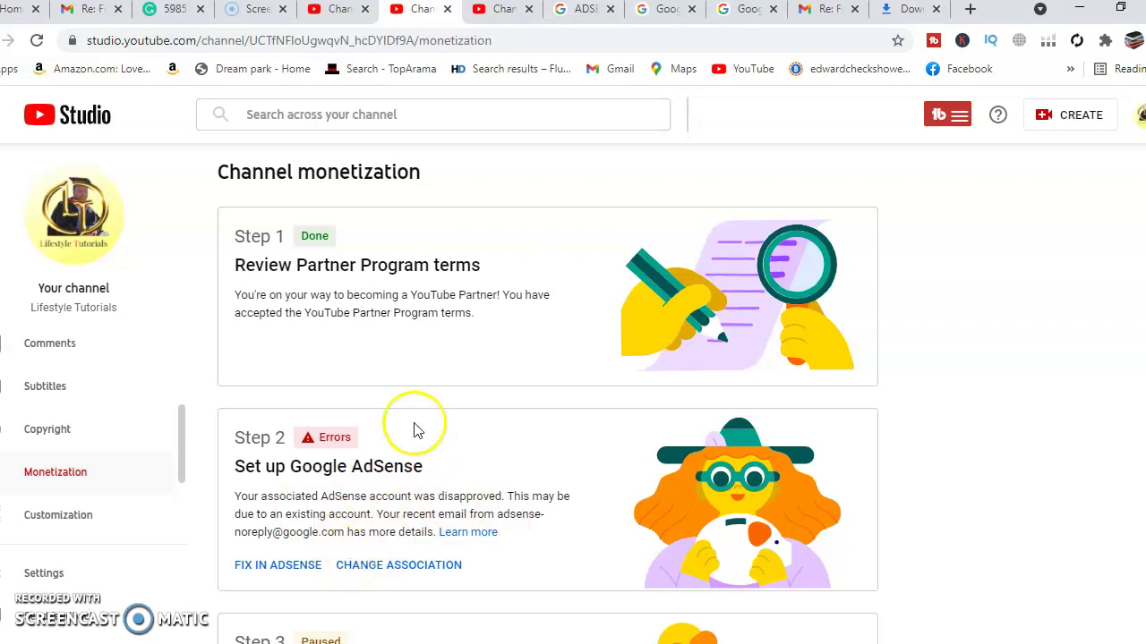
{"action": "left_click", "coordinate": [663, 11]}
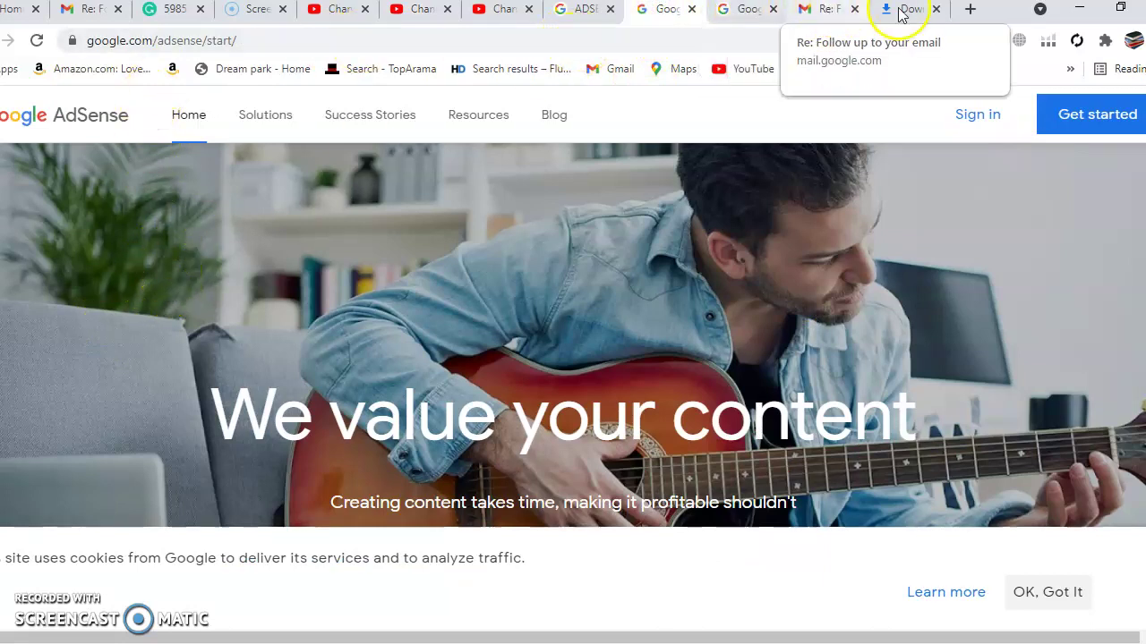
Step: Search 'google pay' in a new tab and open the Google Payments Center Activity page
{"action": "left_click", "coordinate": [967, 11]}
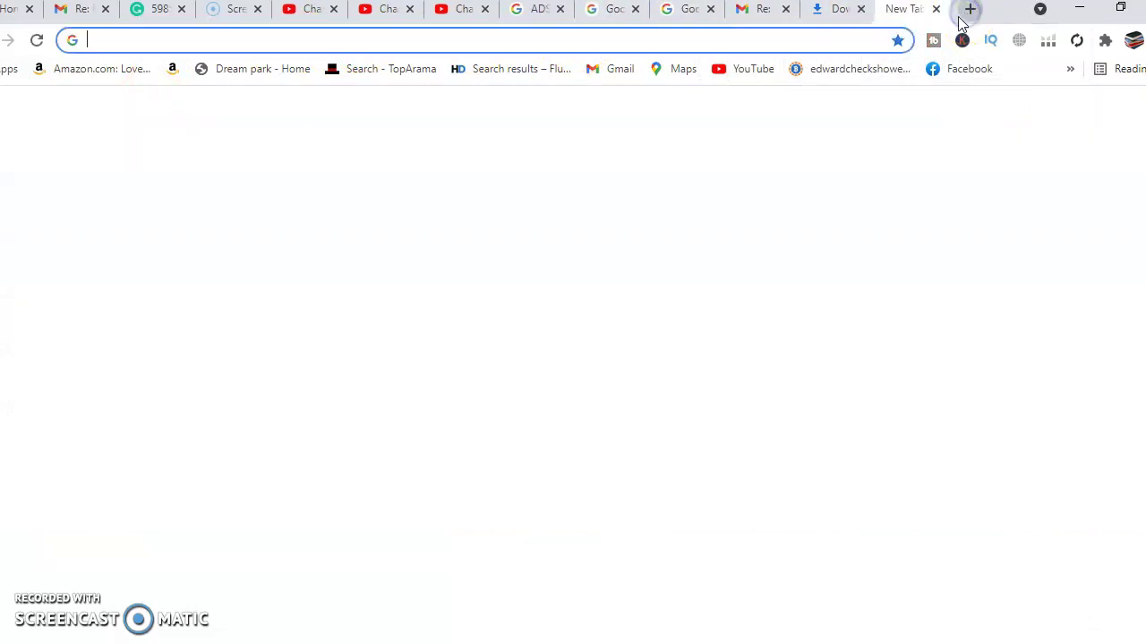
{"action": "type", "text": "G"}
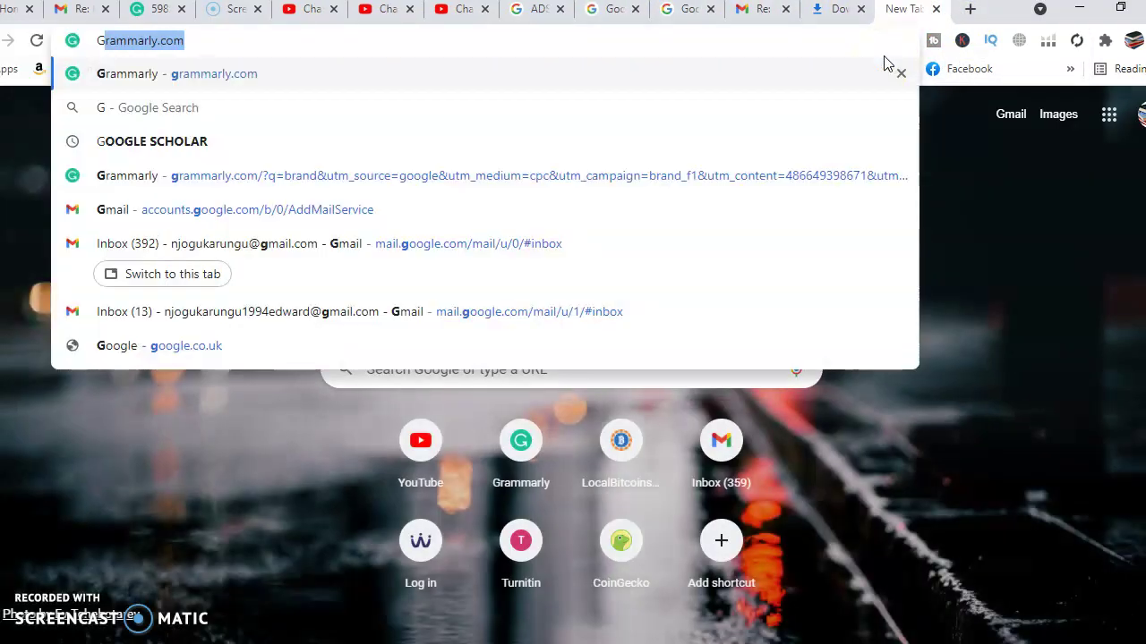
{"action": "type", "text": "O"}
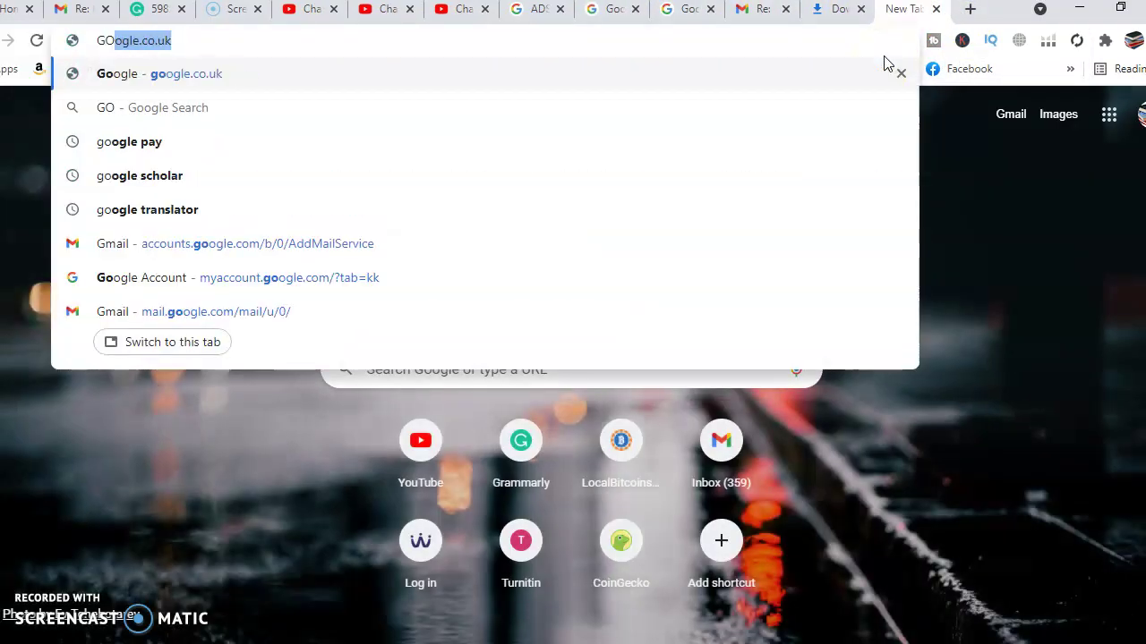
{"action": "left_click", "coordinate": [125, 144]}
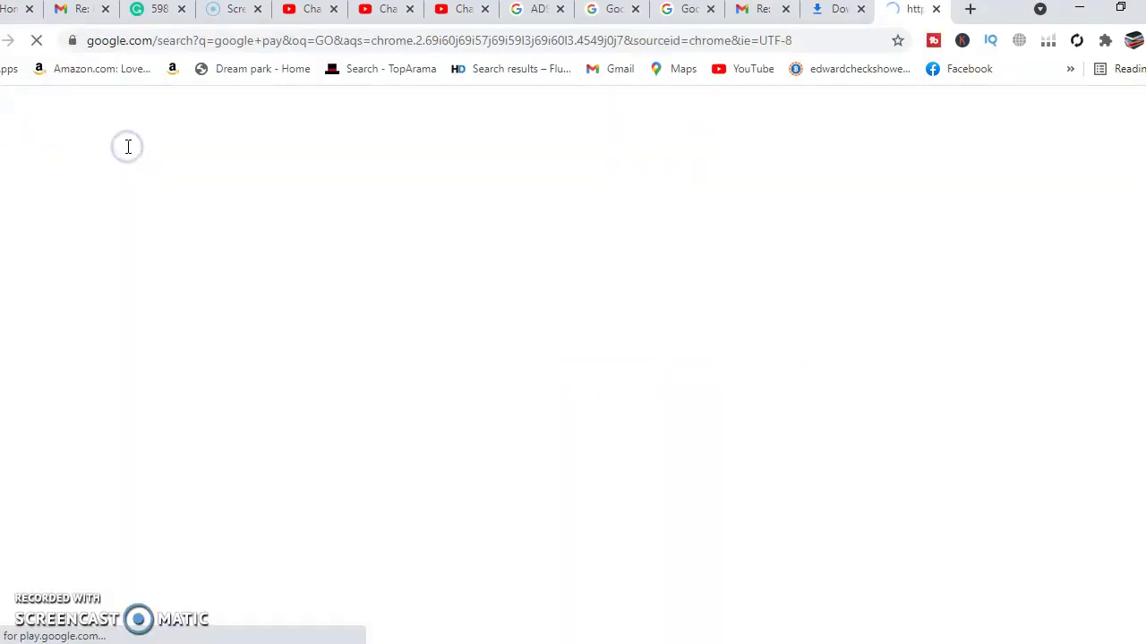
{"action": "left_click", "coordinate": [154, 284]}
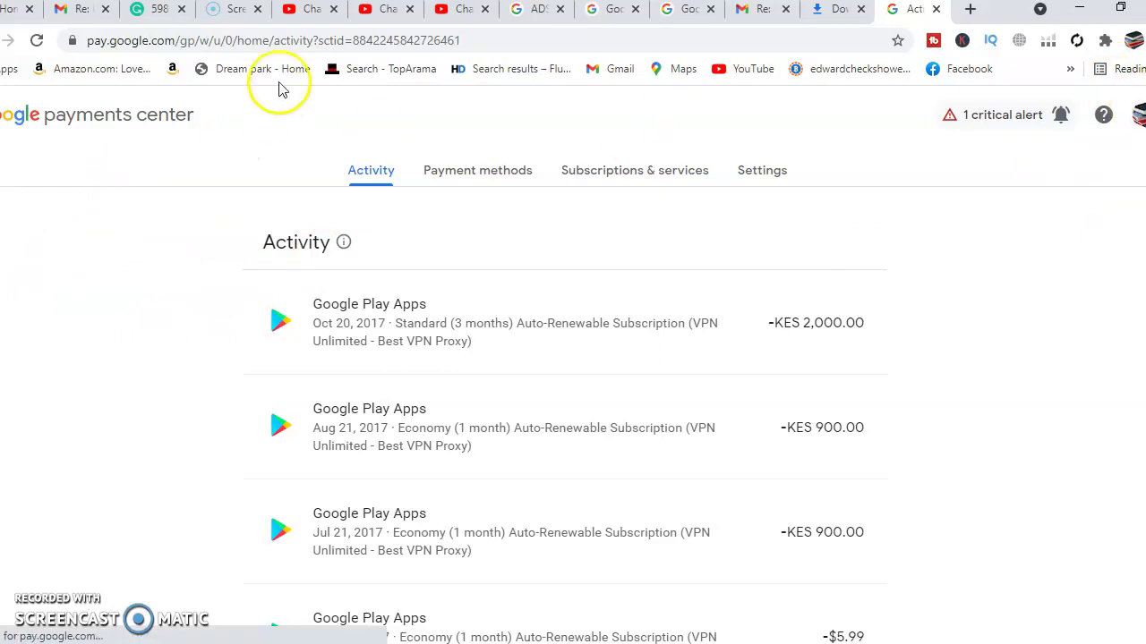
Step: Glance at the YouTube Studio settings and monetization tabs, then return to the payments activity
{"action": "left_click", "coordinate": [307, 9]}
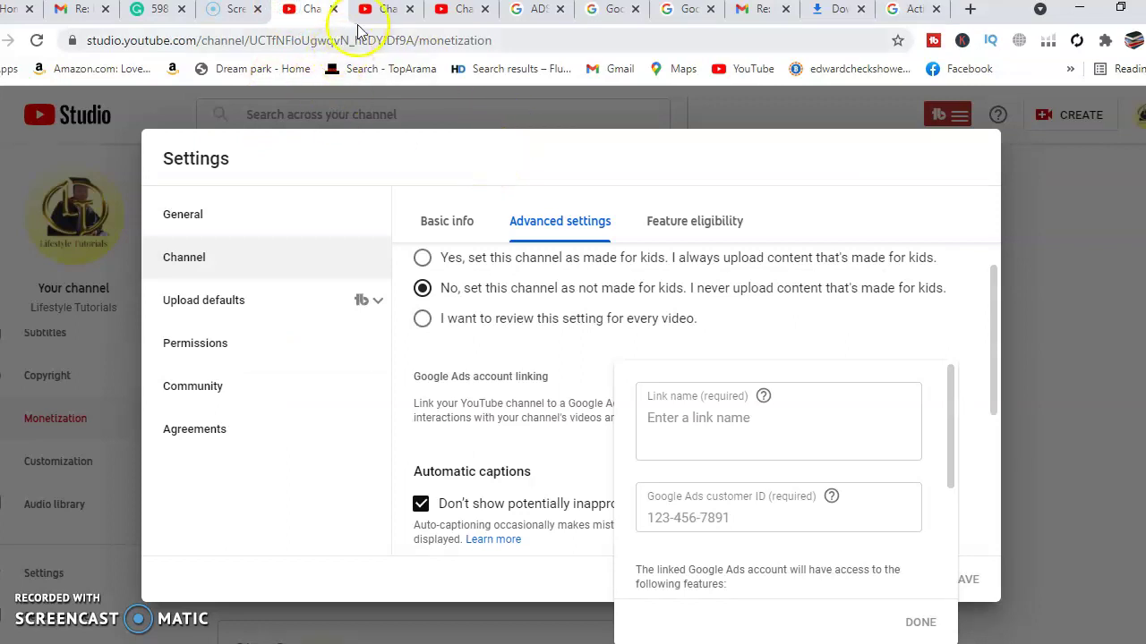
{"action": "left_click", "coordinate": [384, 10]}
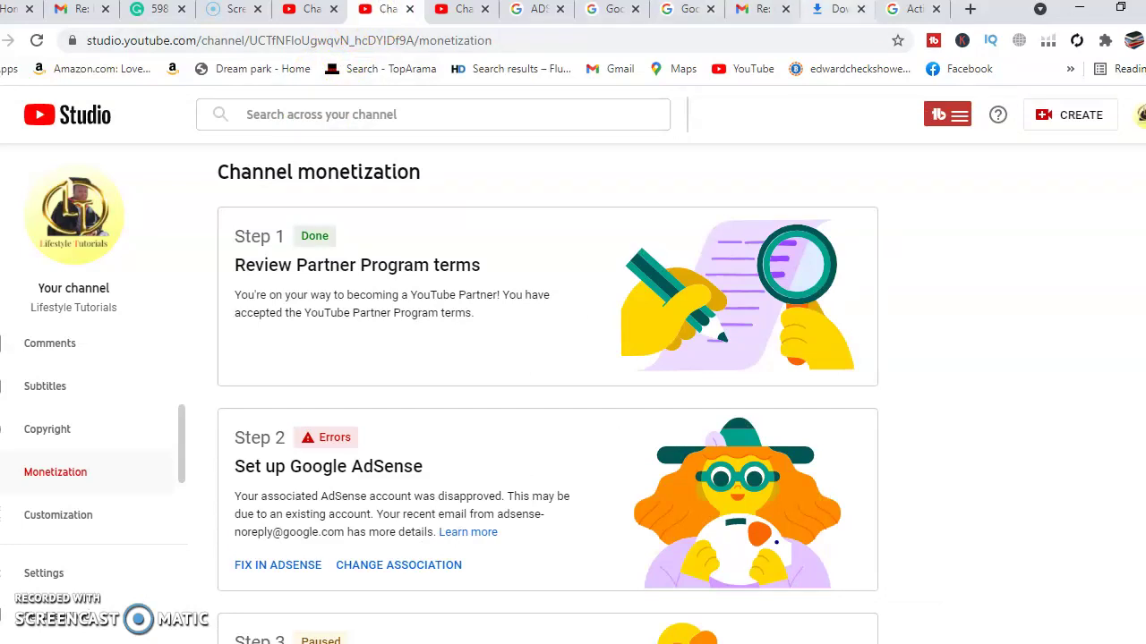
{"action": "left_click", "coordinate": [899, 11]}
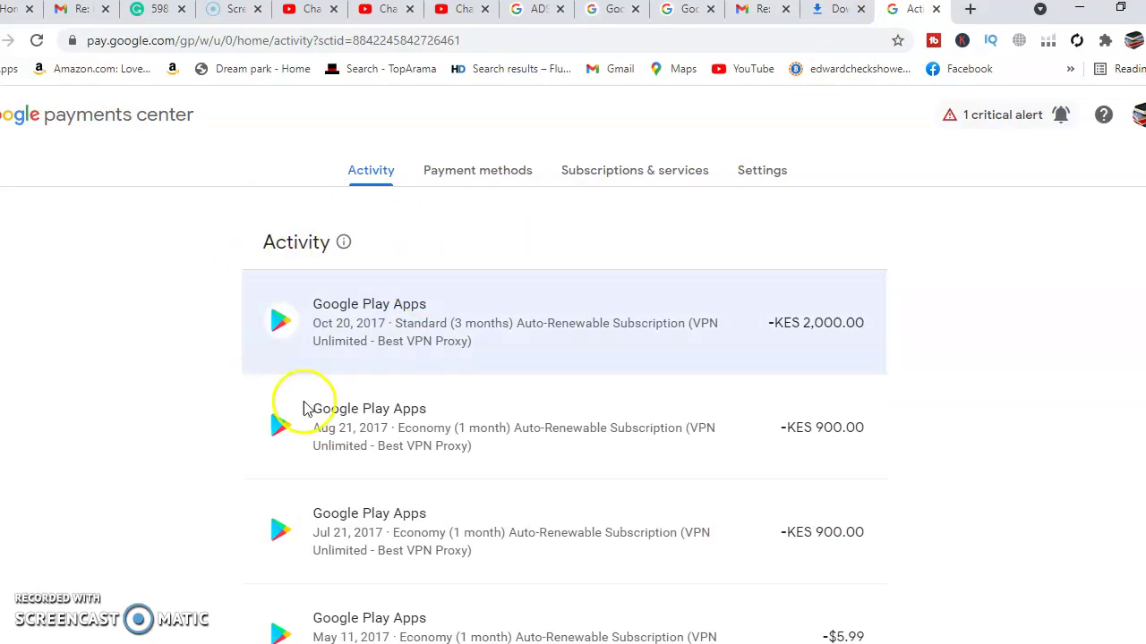
Step: Scroll the activity history, then view the saved Visa card and Mastercard payment methods
{"action": "scroll", "coordinate": [537, 367], "scroll_direction": "down", "scroll_amount": 3}
{"action": "scroll", "coordinate": [582, 377], "scroll_direction": "down", "scroll_amount": 3}
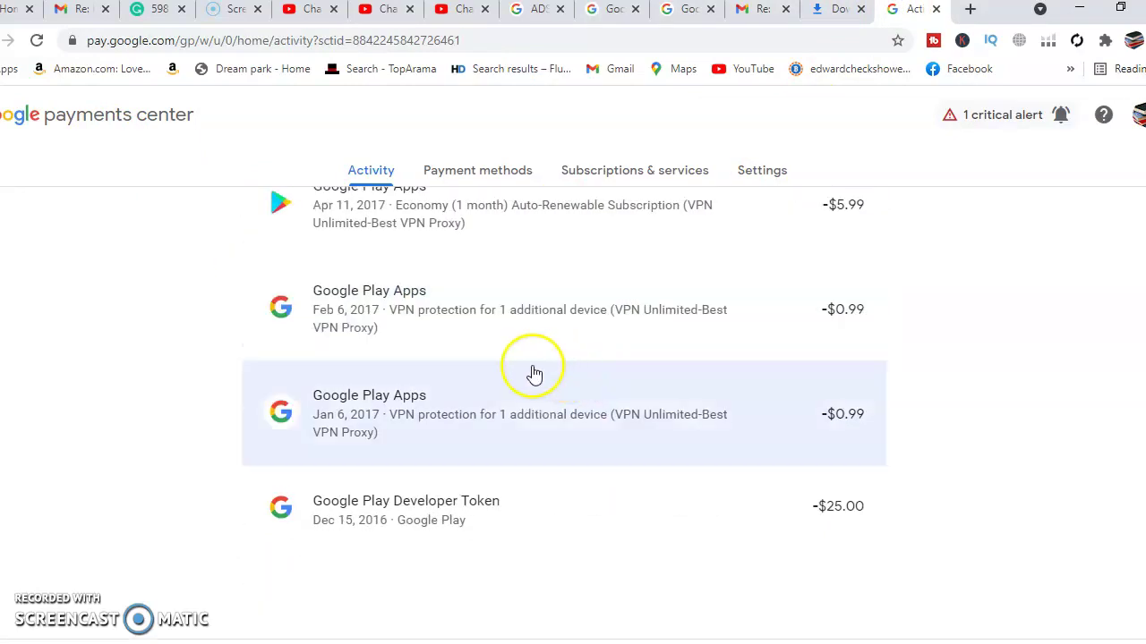
{"action": "scroll", "coordinate": [537, 371], "scroll_direction": "down", "scroll_amount": 1}
{"action": "scroll", "coordinate": [492, 367], "scroll_direction": "up", "scroll_amount": 7}
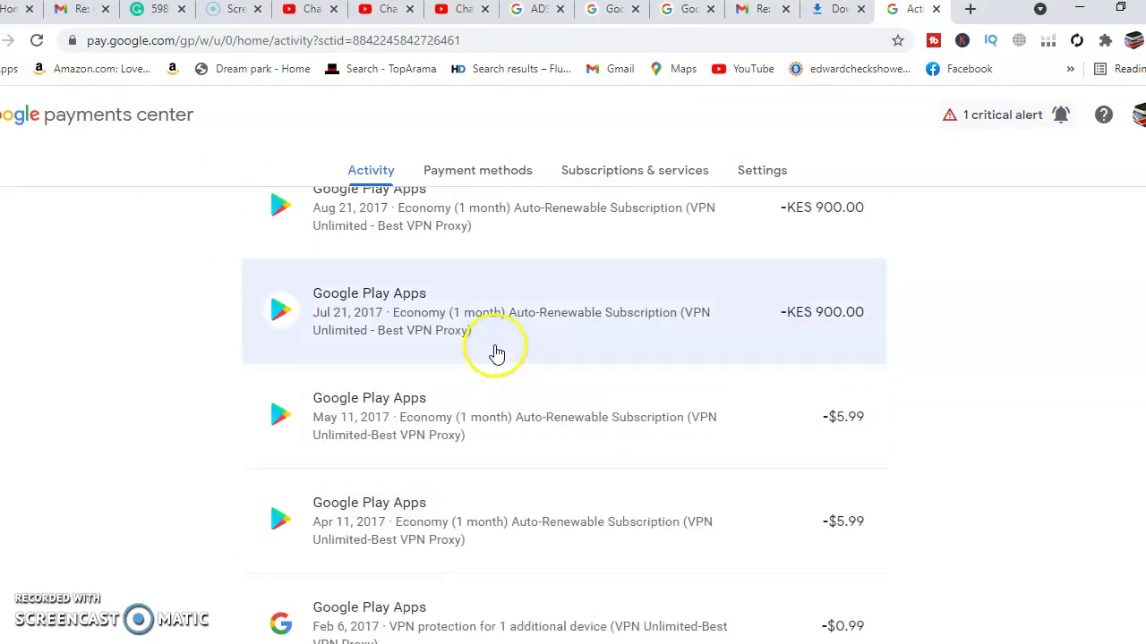
{"action": "left_click", "coordinate": [463, 176]}
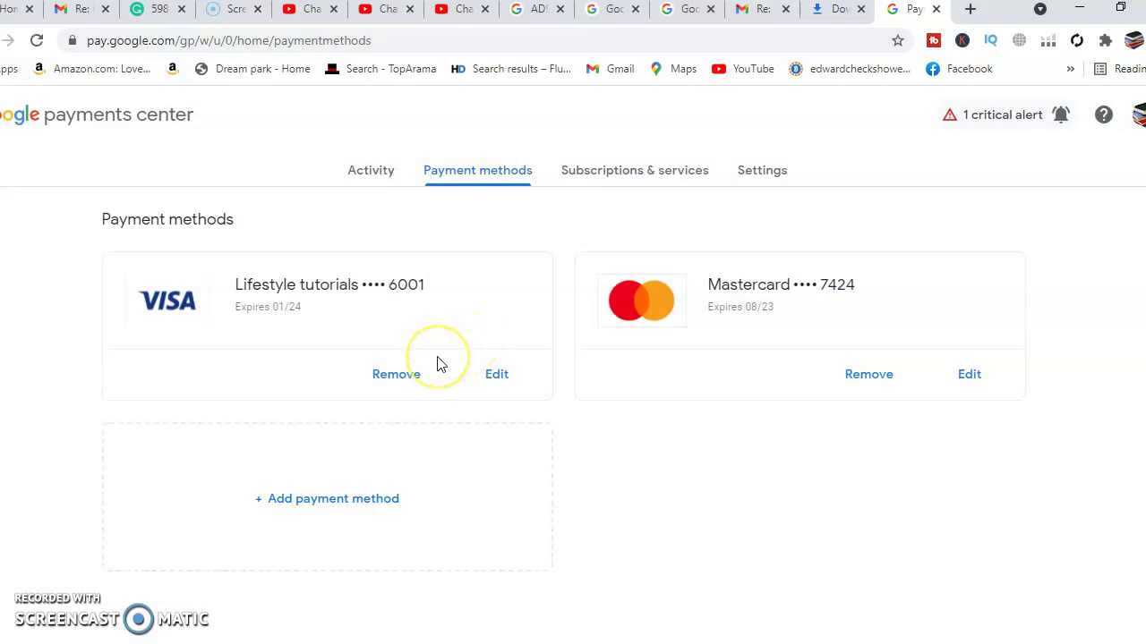
Step: Try saving an empty new-card form, then view the Google Ads subscription billed to Mastercard at €50.00
{"action": "left_click", "coordinate": [298, 504]}
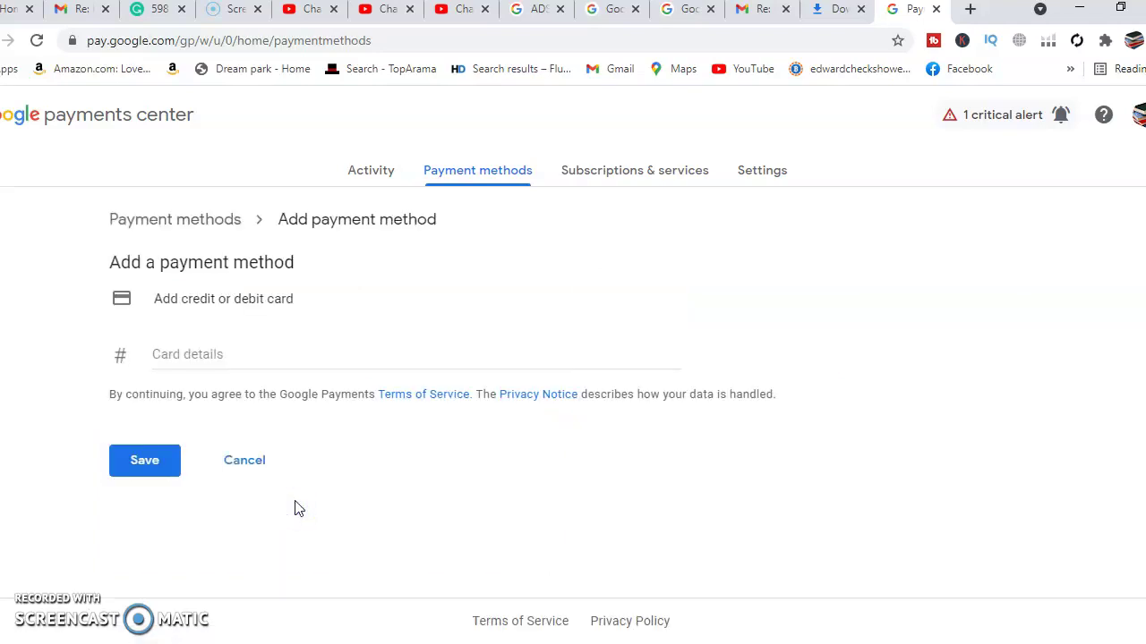
{"action": "left_click", "coordinate": [199, 382]}
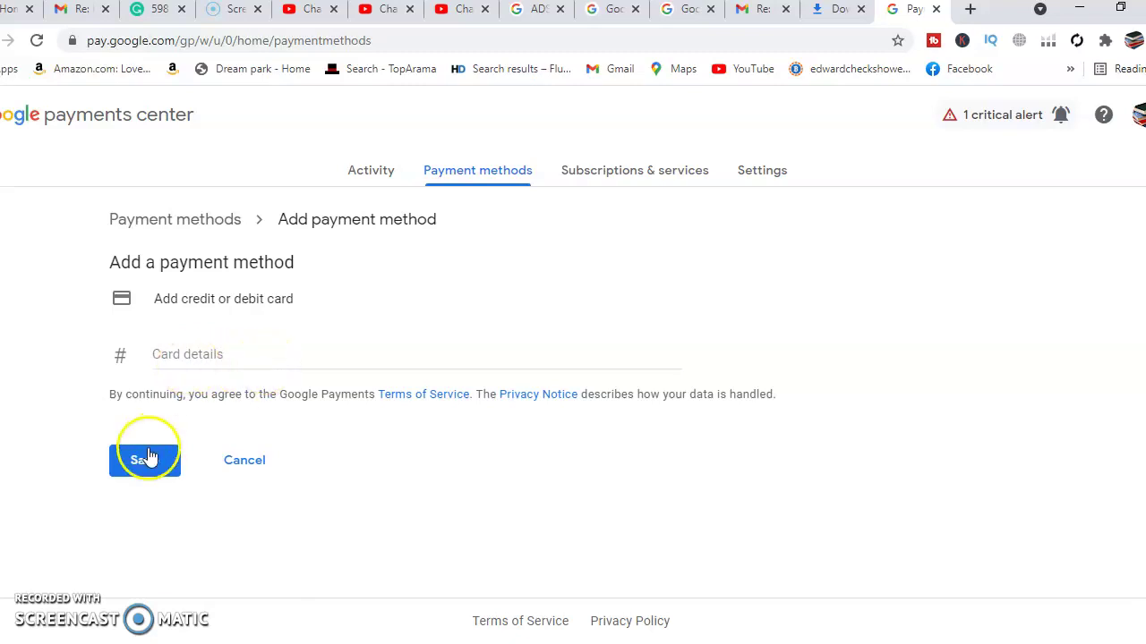
{"action": "left_click", "coordinate": [617, 179]}
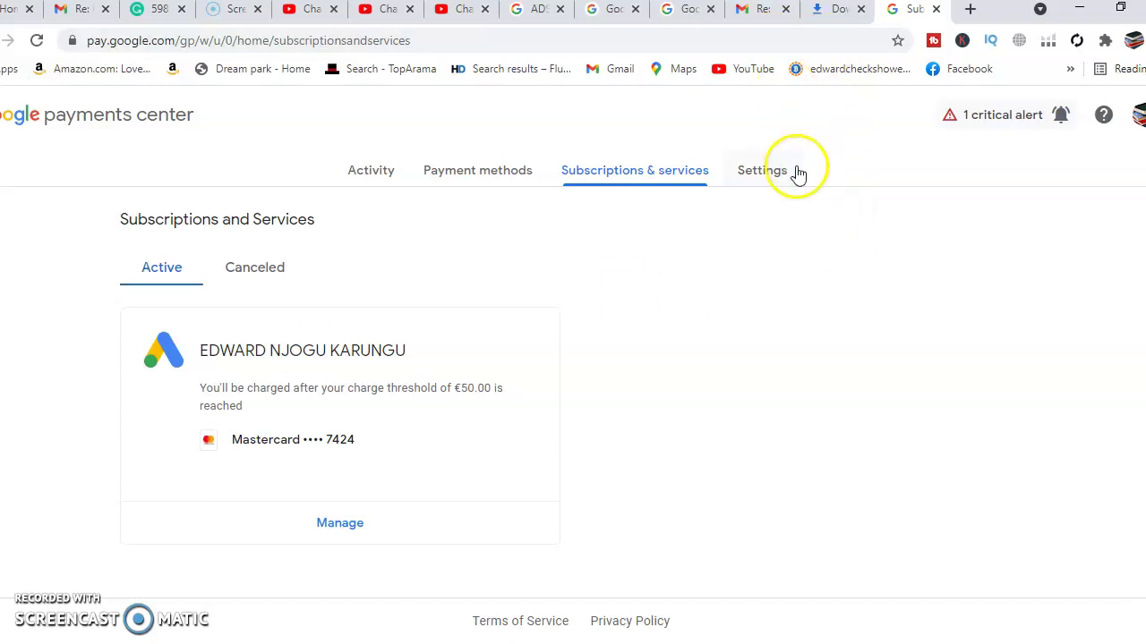
{"action": "left_click", "coordinate": [770, 172]}
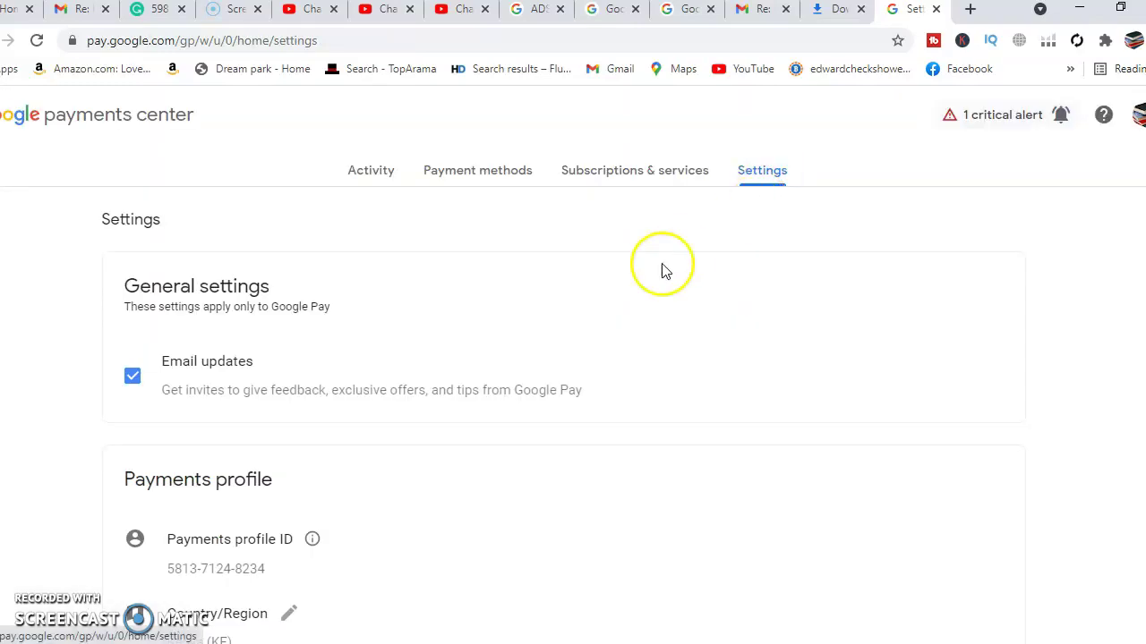
{"action": "scroll", "coordinate": [599, 296], "scroll_direction": "down", "scroll_amount": 7}
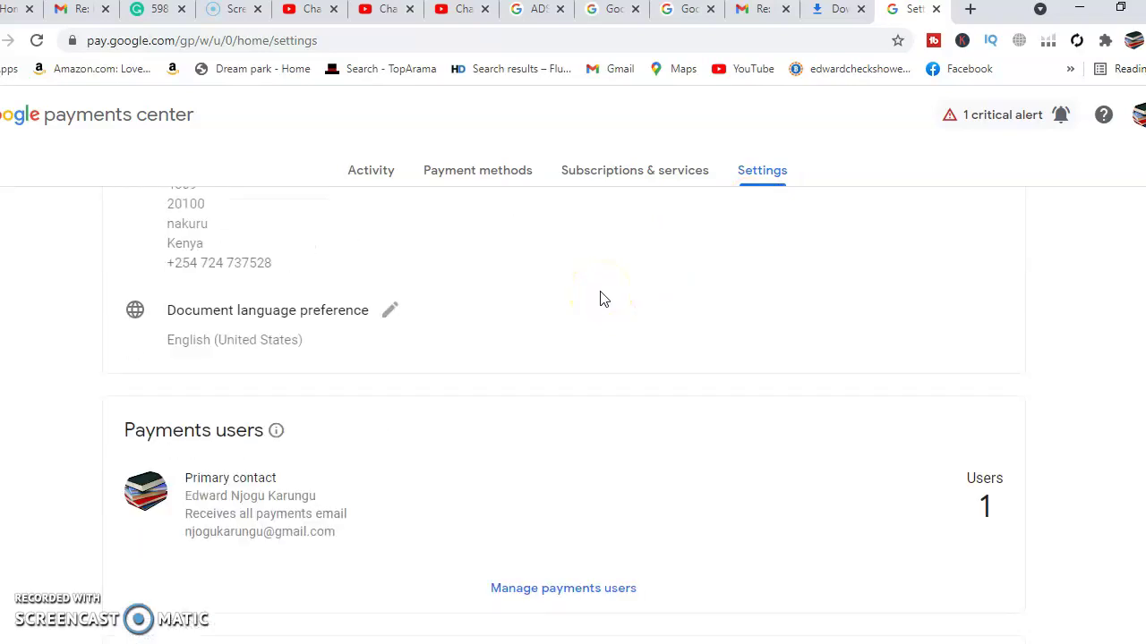
{"action": "scroll", "coordinate": [599, 300], "scroll_direction": "up", "scroll_amount": 2}
{"action": "left_click", "coordinate": [648, 164]}
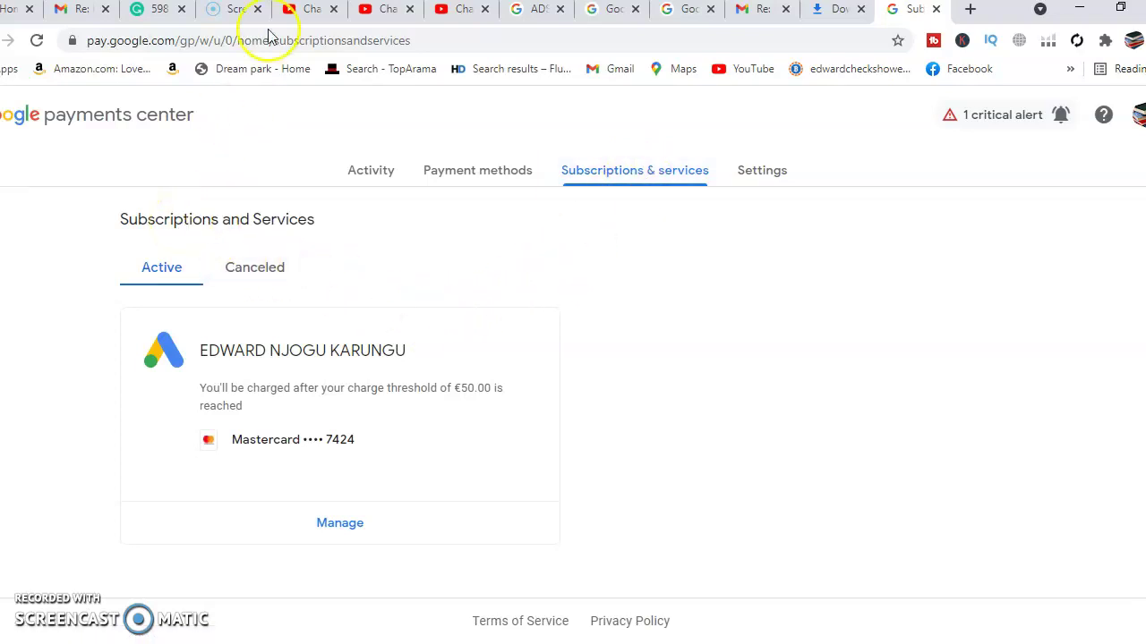
{"action": "left_click", "coordinate": [307, 9]}
{"action": "left_click", "coordinate": [387, 11]}
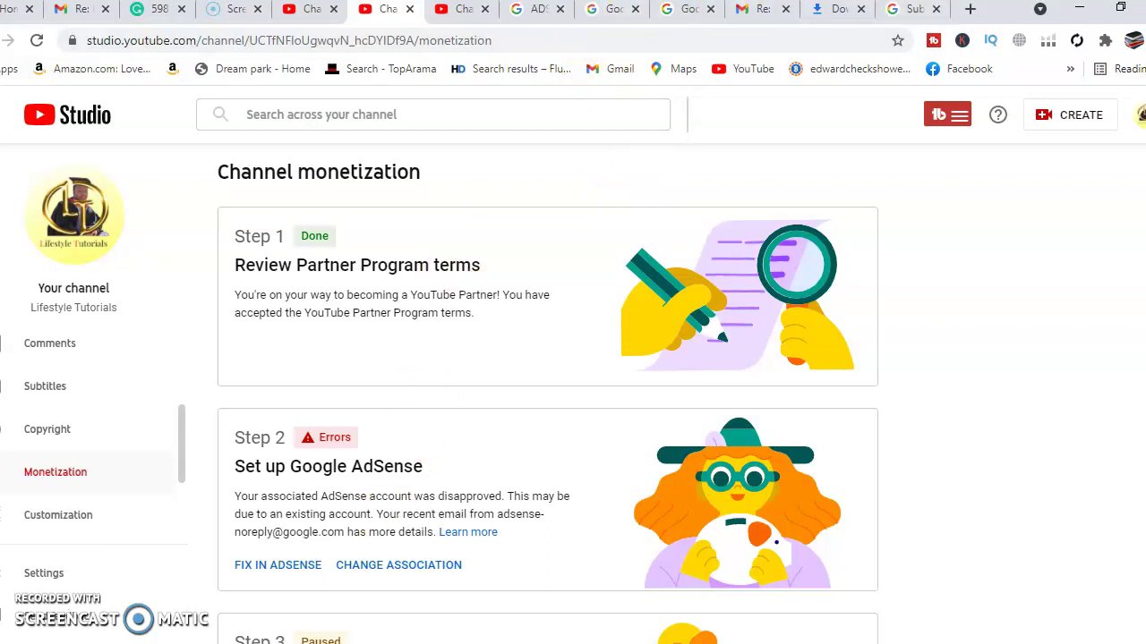
{"action": "left_click", "coordinate": [911, 9]}
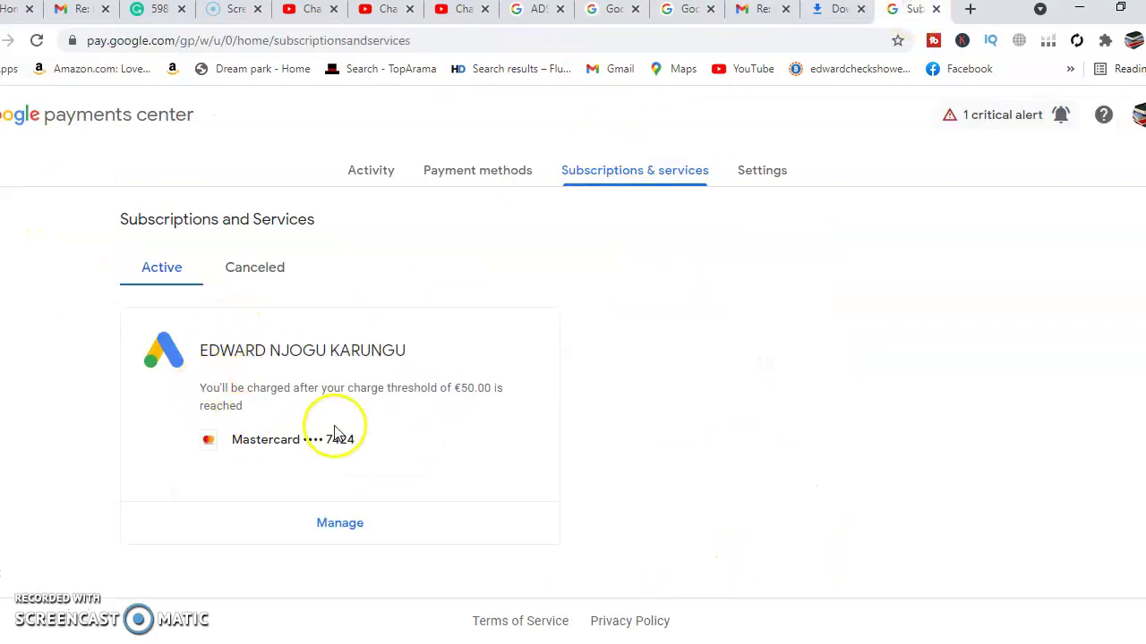
Step: Open the Google Ads account details: €70.21 balance above the €50.00 threshold, paid by Mastercard
{"action": "left_click", "coordinate": [345, 529]}
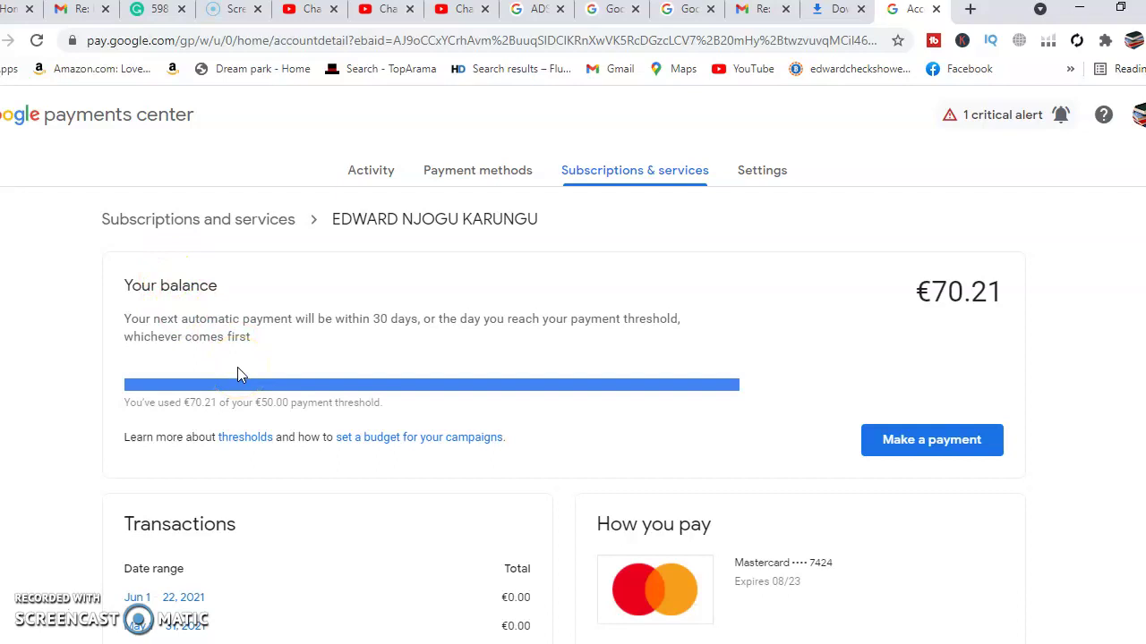
{"action": "left_click", "coordinate": [387, 11]}
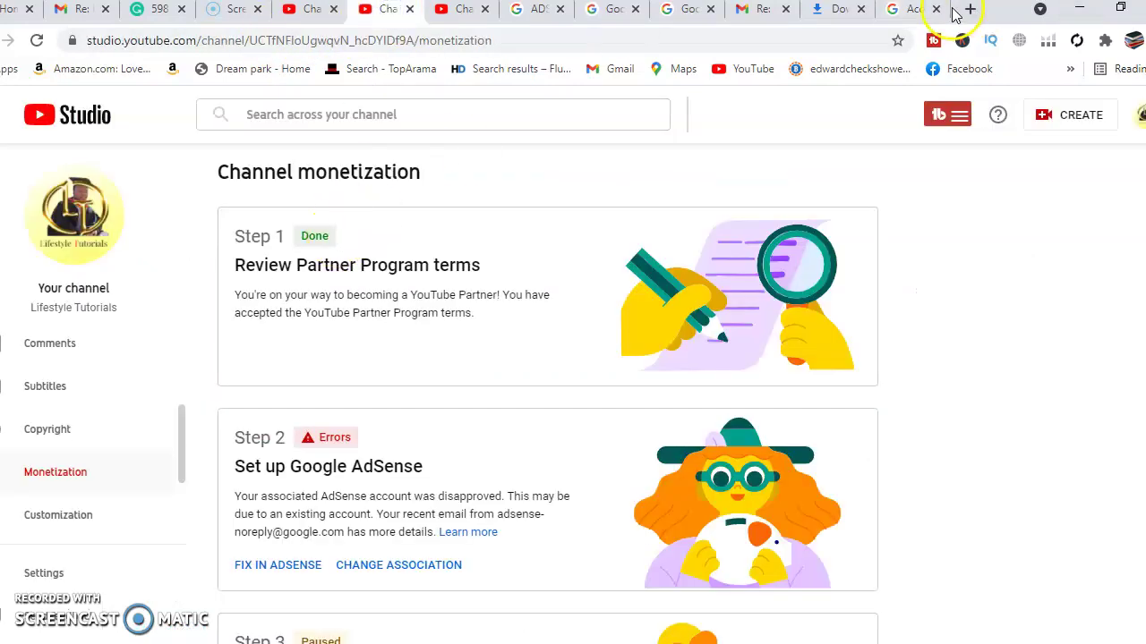
{"action": "left_click", "coordinate": [913, 11]}
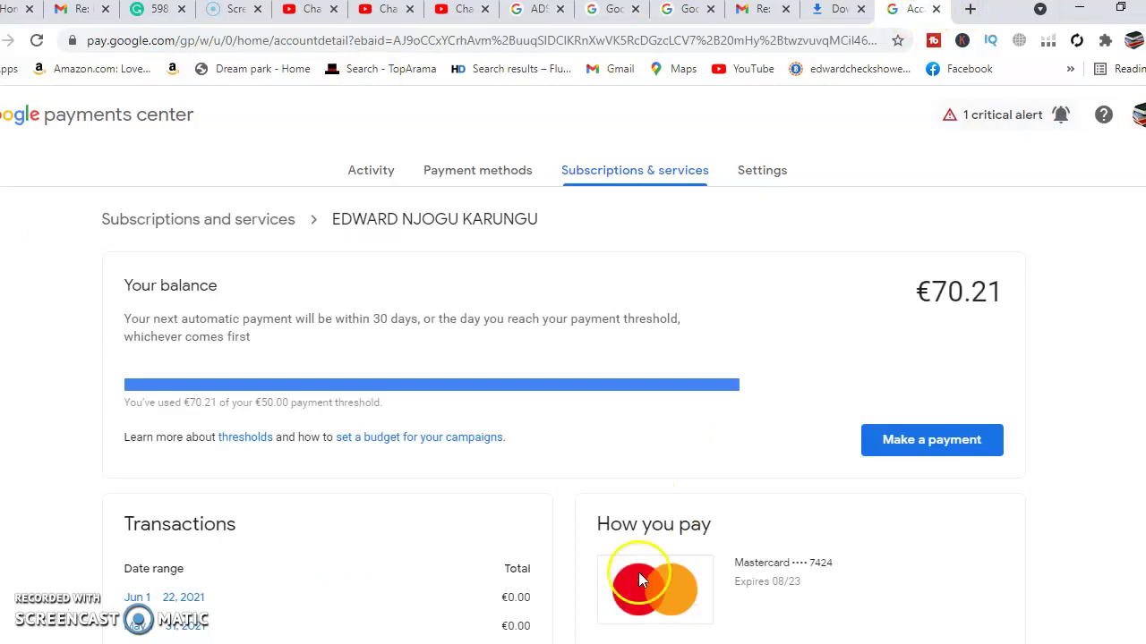